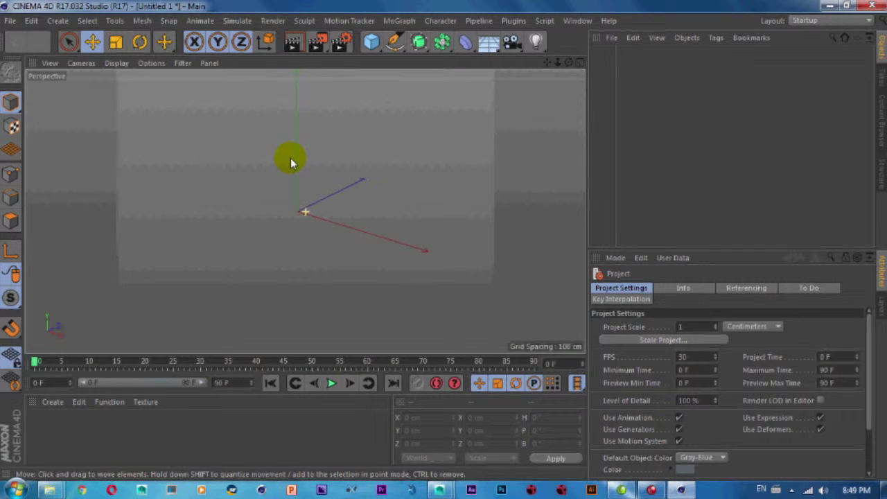
# Tear off the generator palette (Subdivision Surface, Extrude, Lathe, Loft, Sweep, Bezier) into the viewport's top-left.
pyautogui.click(419, 54)
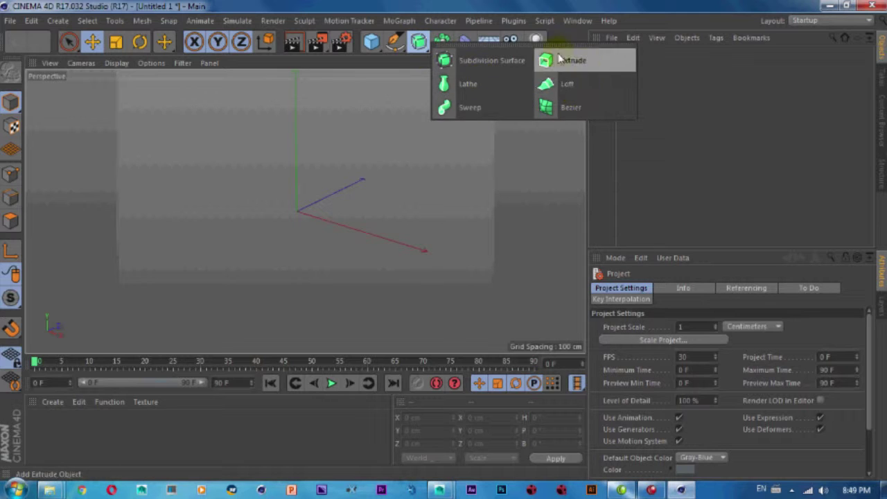
pyautogui.click(500, 47)
pyautogui.moveTo(500, 47); pyautogui.dragTo(104, 109)
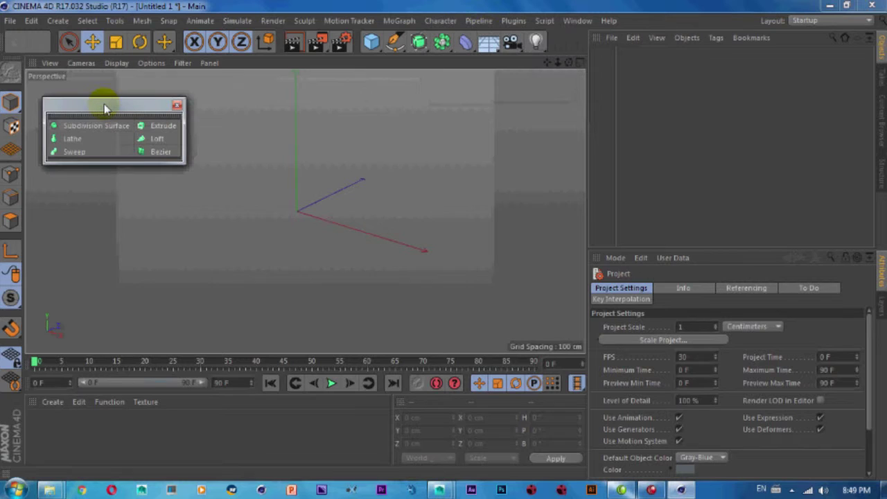
pyautogui.click(300, 228)
pyautogui.scroll(2, 303, 228)
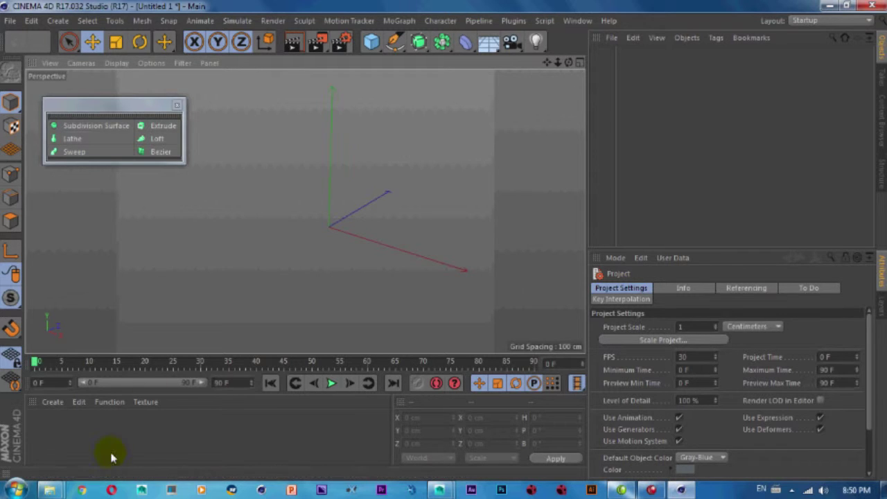
# Bring up Chrome in a smaller window beside Cinema 4D and load google.com.
pyautogui.click(81, 488)
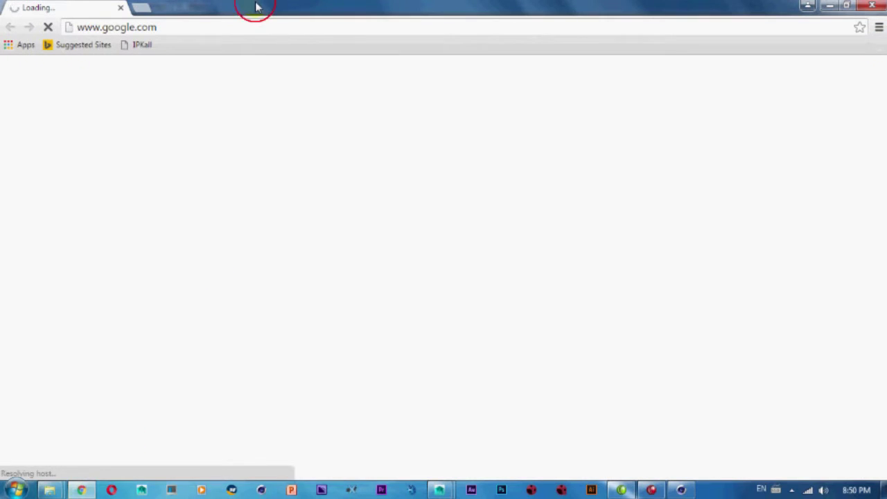
pyautogui.moveTo(255, 5); pyautogui.dragTo(507, 69)
pyautogui.click(468, 94)
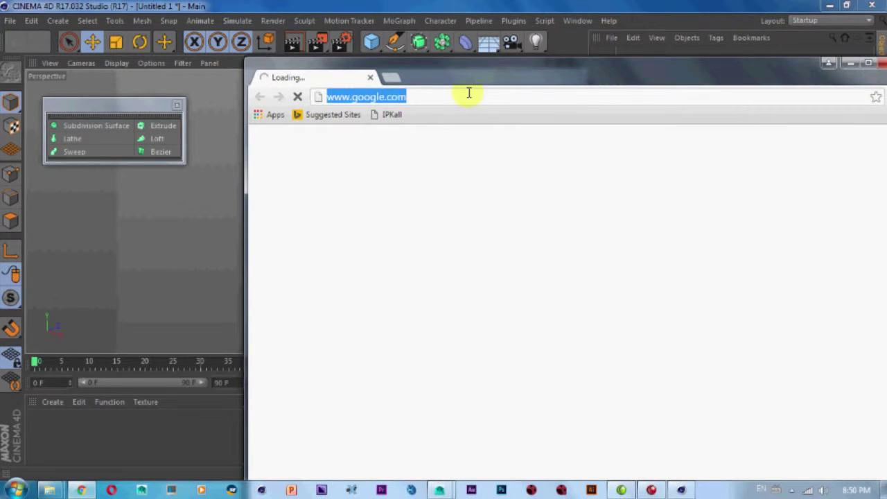
pyautogui.write('g')
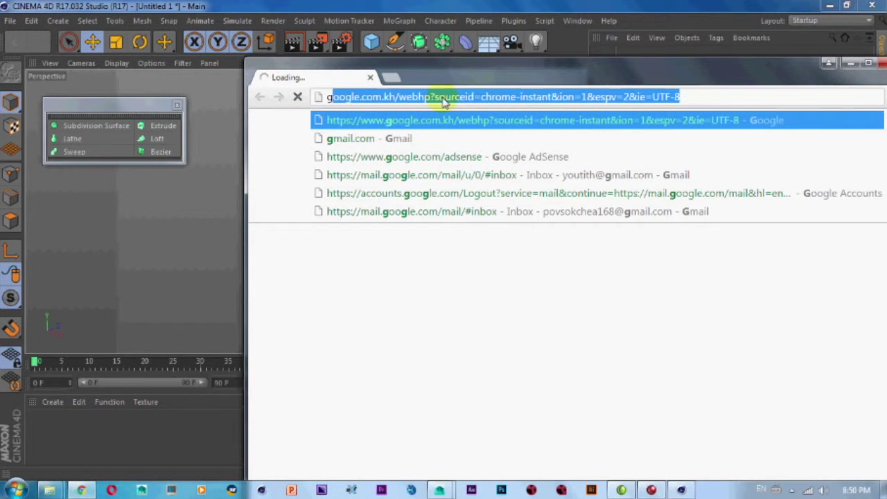
pyautogui.press('Return')
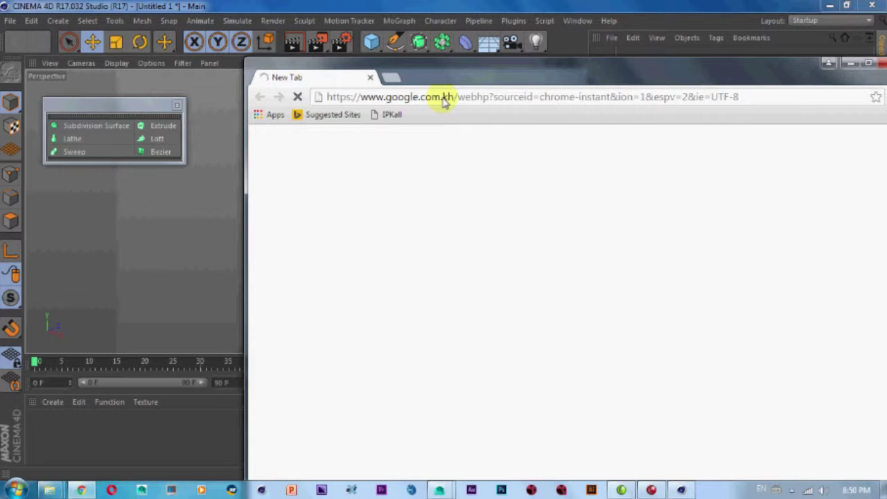
pyautogui.moveTo(435, 81); pyautogui.dragTo(413, 20)
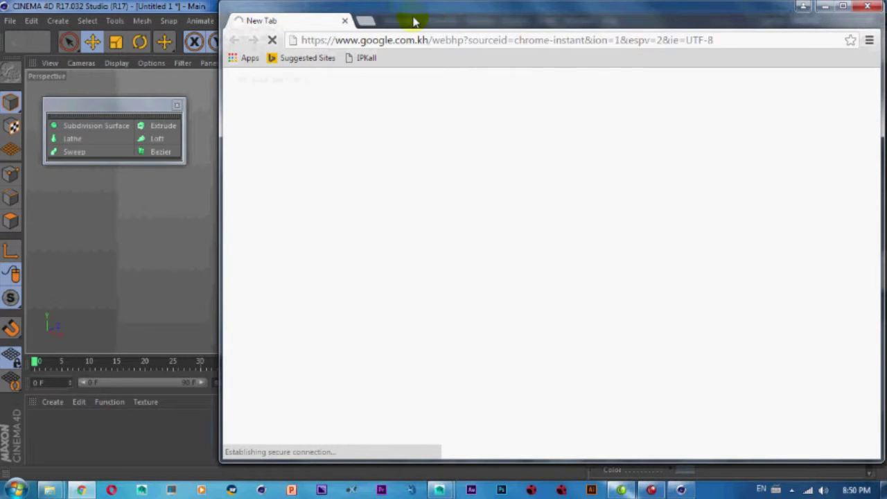
# Search Google for 'cinema 4d r17 lathe'.
pyautogui.click(370, 91)
pyautogui.write('lath')
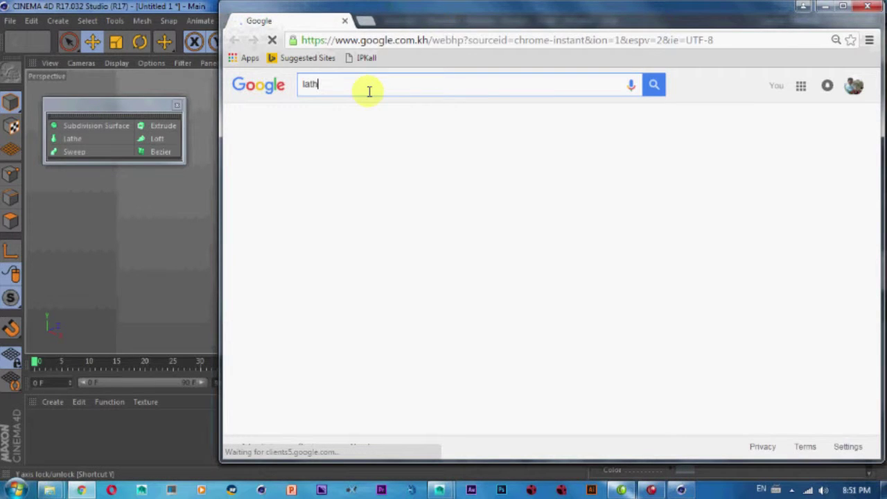
pyautogui.write('e cine')
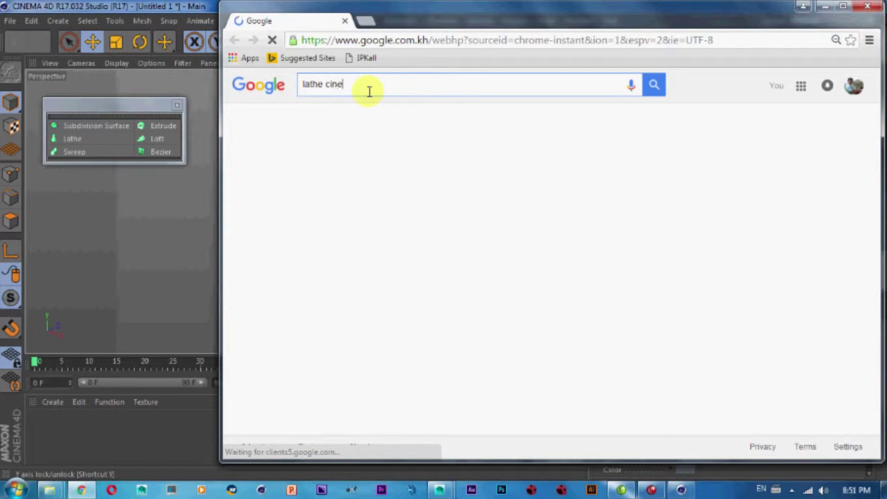
pyautogui.write('ma 4d r17')
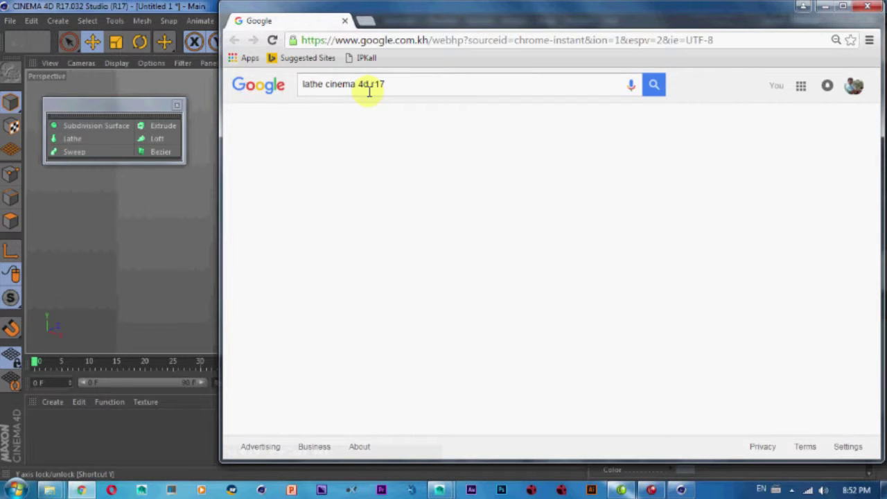
pyautogui.click(657, 90)
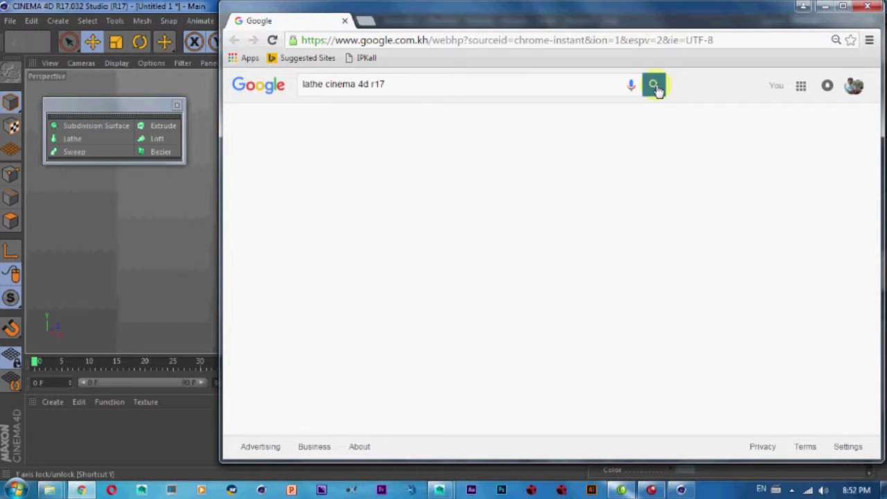
pyautogui.click(315, 84)
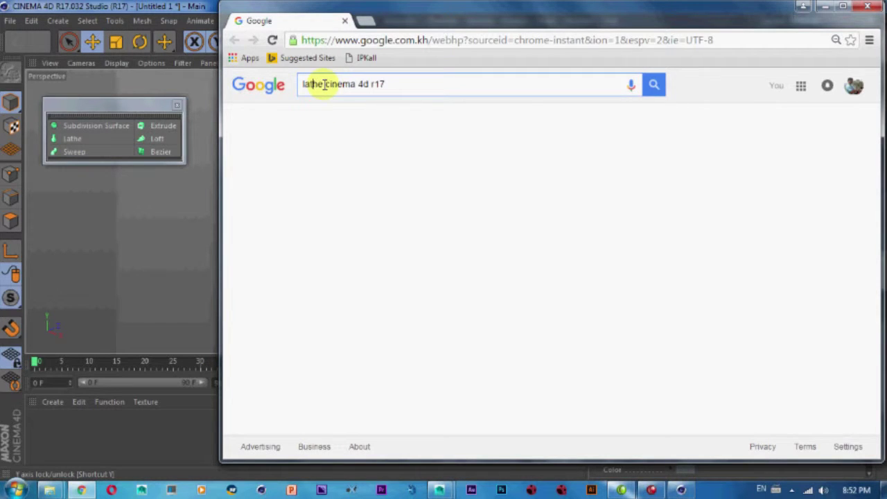
pyautogui.moveTo(324, 84); pyautogui.dragTo(237, 88)
pyautogui.press('BackSpace')
pyautogui.click(390, 83)
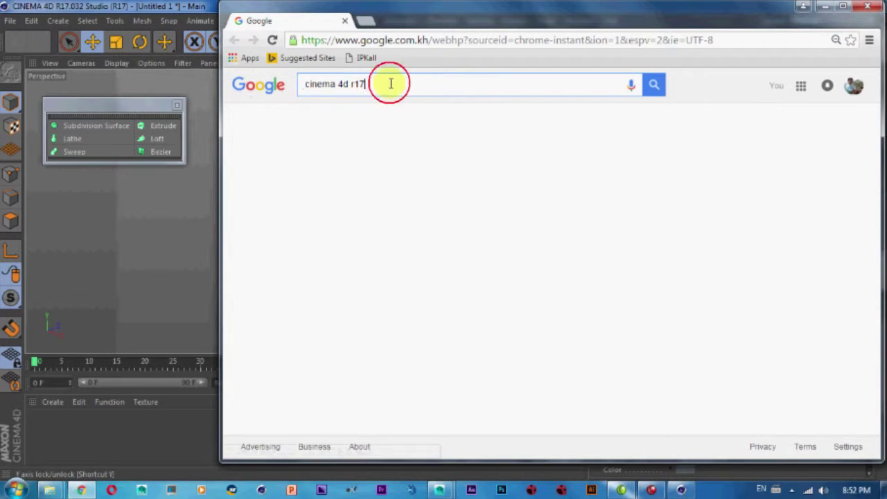
pyautogui.write(' lathe')
pyautogui.press('Return')
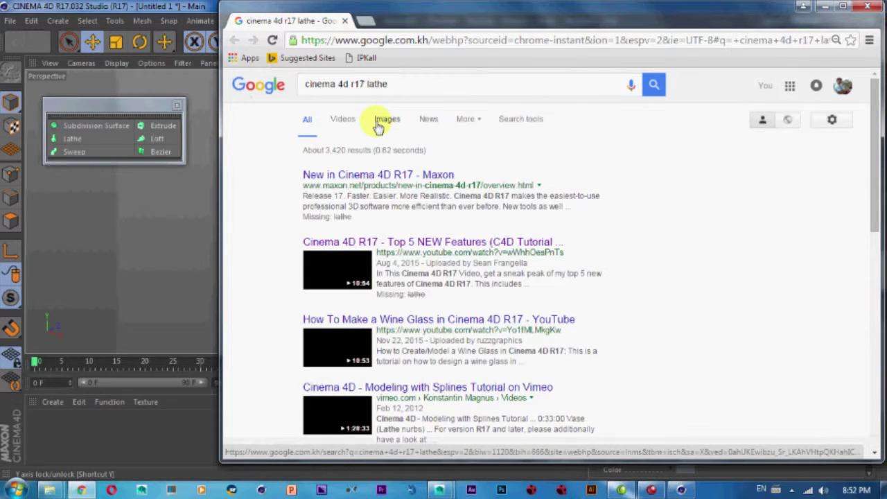
# Show Images results and rerun the search as 'cinema 4d lathe' without r17.
pyautogui.click(378, 128)
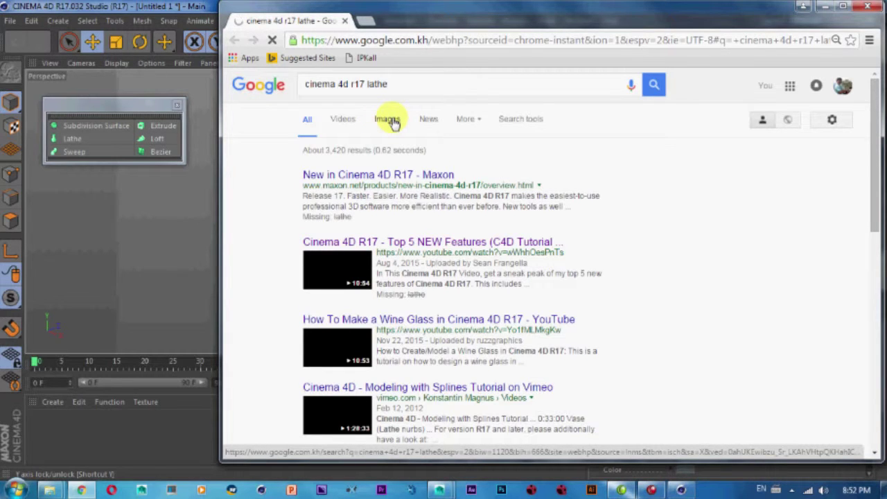
pyautogui.click(393, 122)
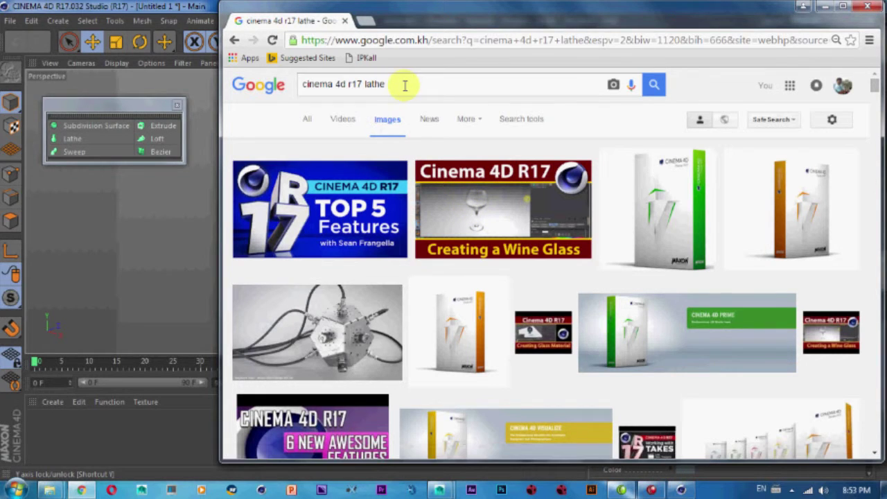
pyautogui.moveTo(364, 84); pyautogui.dragTo(350, 85)
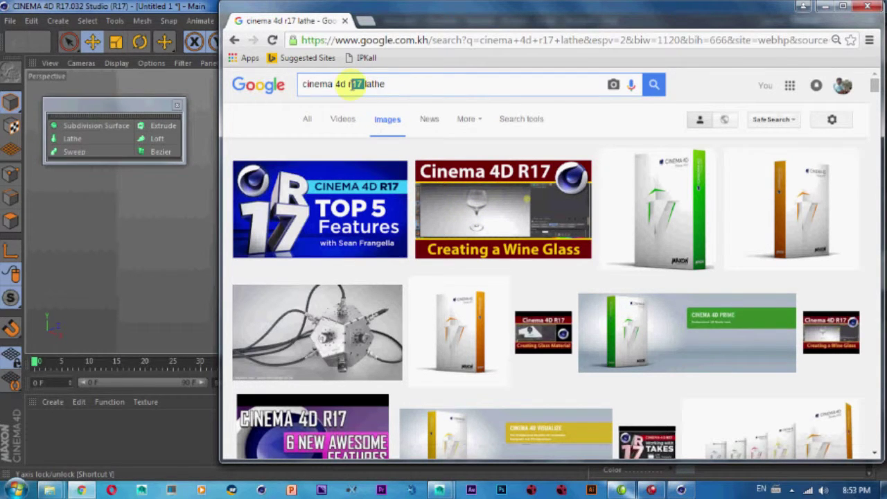
pyautogui.press('BackSpace')
pyautogui.press('Return')
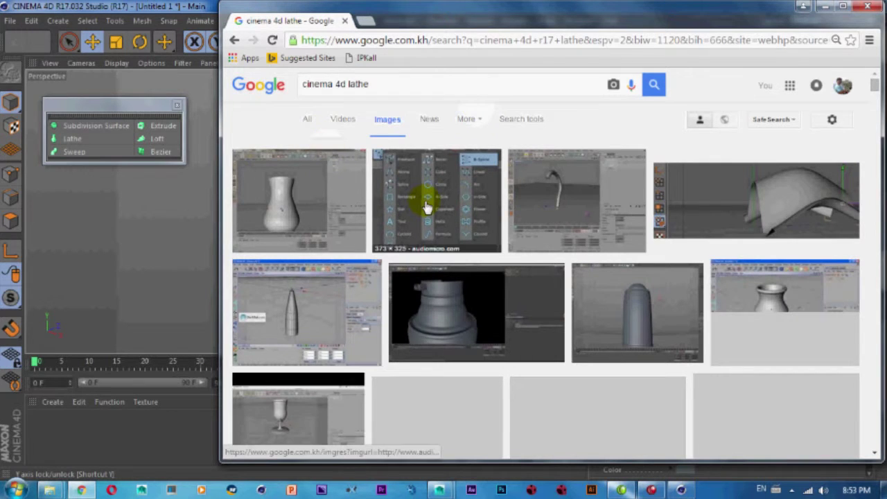
# Scroll through the thumbnails of lathed vases, goblets and glasses.
pyautogui.scroll(-2, 312, 246)
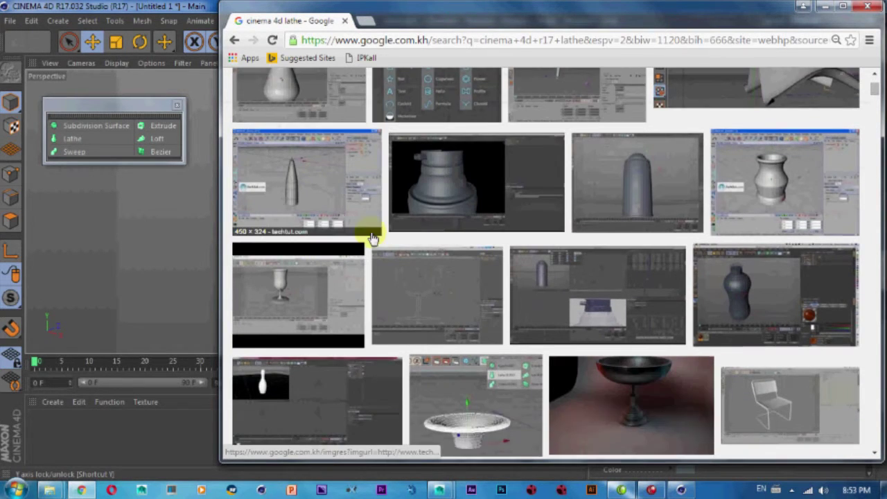
pyautogui.scroll(-1, 372, 238)
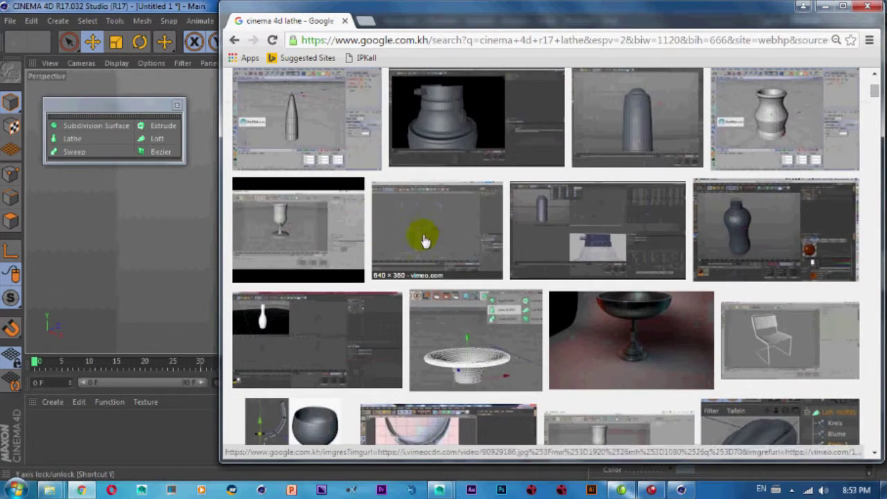
pyautogui.scroll(-1, 499, 332)
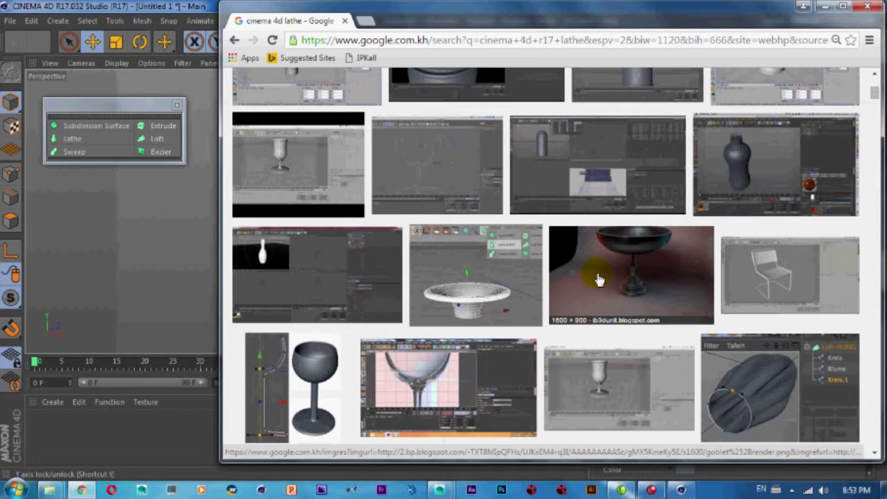
pyautogui.scroll(-3, 600, 279)
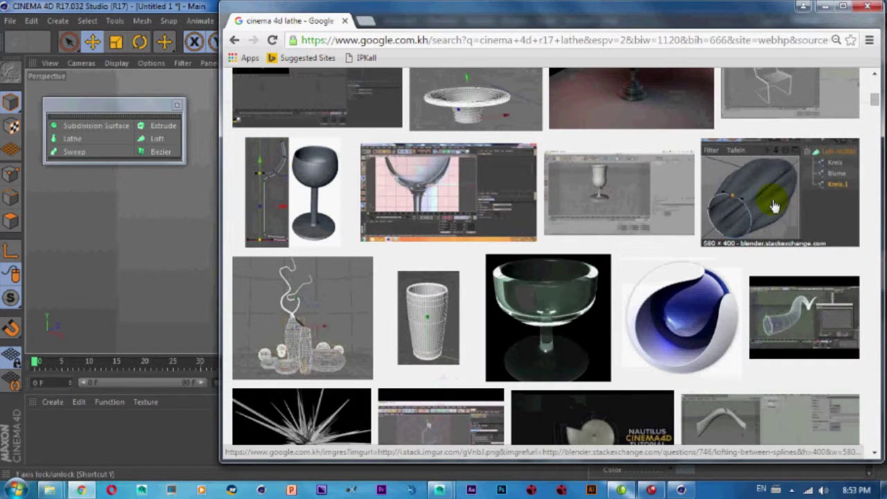
pyautogui.scroll(-3, 738, 197)
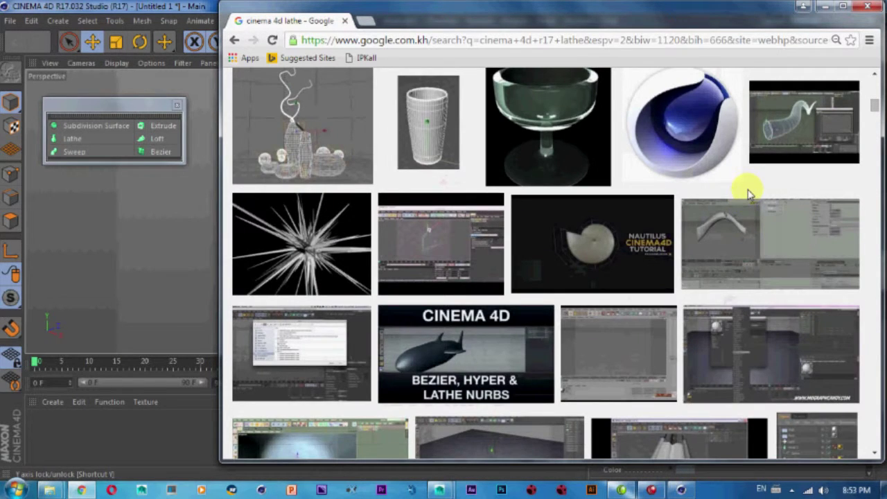
pyautogui.scroll(3, 561, 231)
pyautogui.scroll(3, 568, 230)
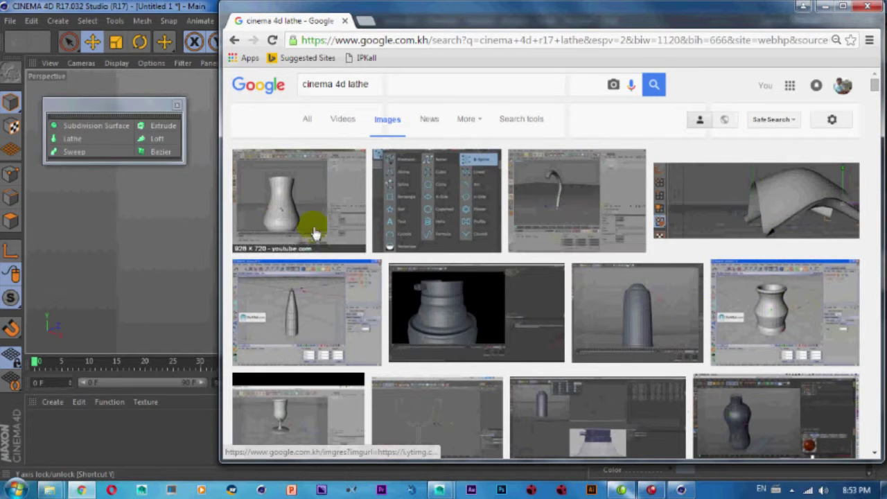
# Return to Cinema 4D and maximise the Front view to fill the viewport.
pyautogui.click(163, 240)
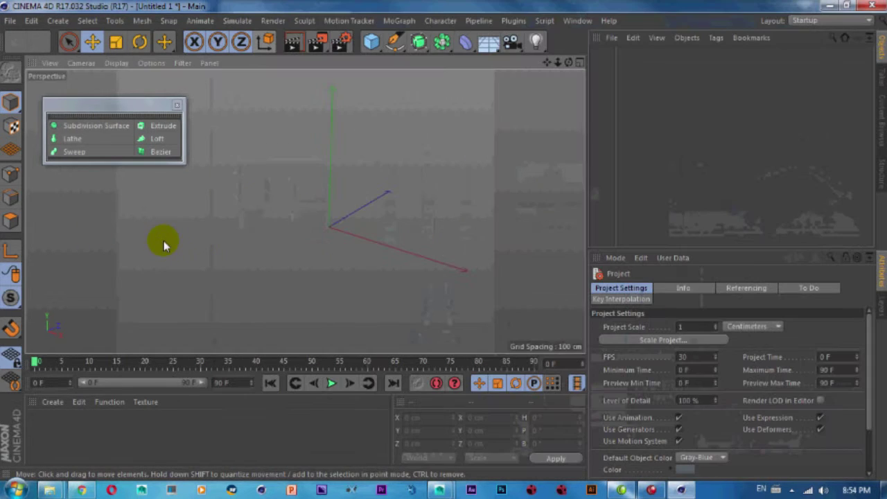
pyautogui.keyDown('alt'); pyautogui.moveTo(374, 220); pyautogui.dragTo(324, 164); pyautogui.keyUp('alt')
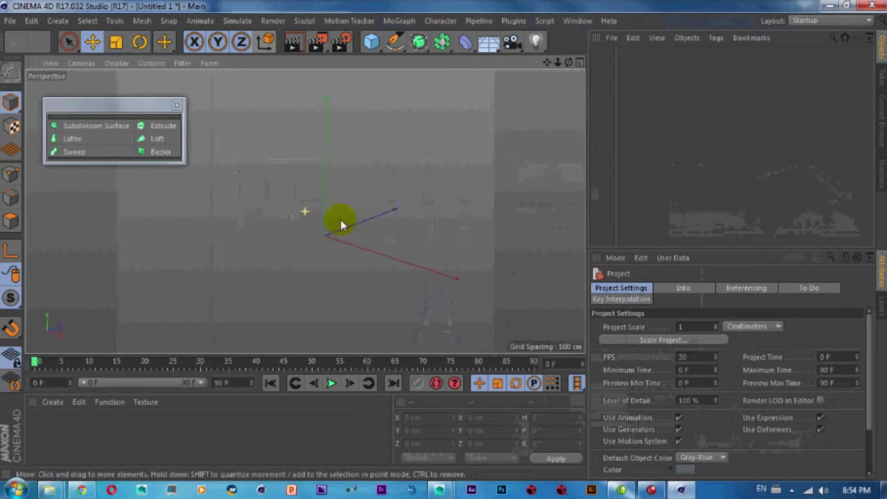
pyautogui.click(68, 42)
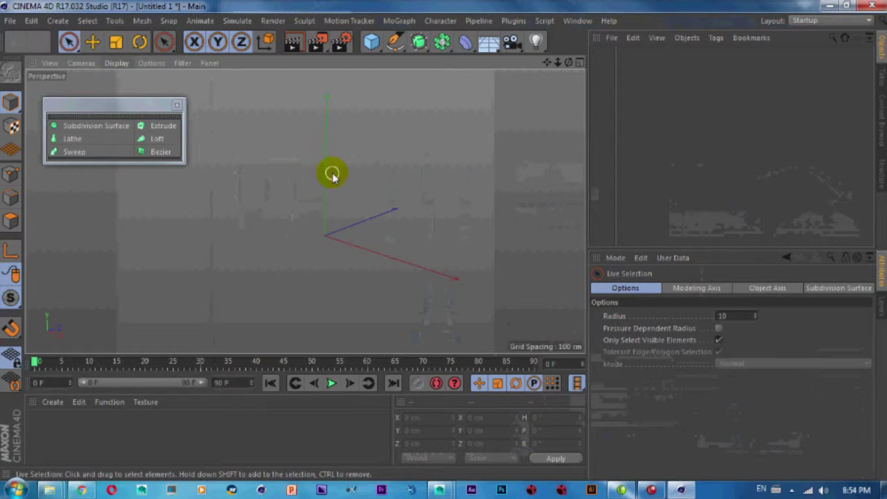
pyautogui.middleClick(347, 174)
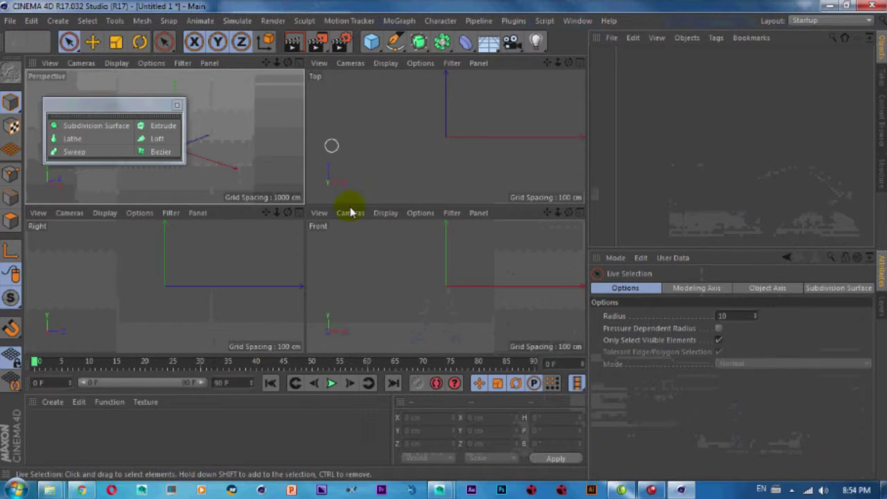
pyautogui.middleClick(378, 242)
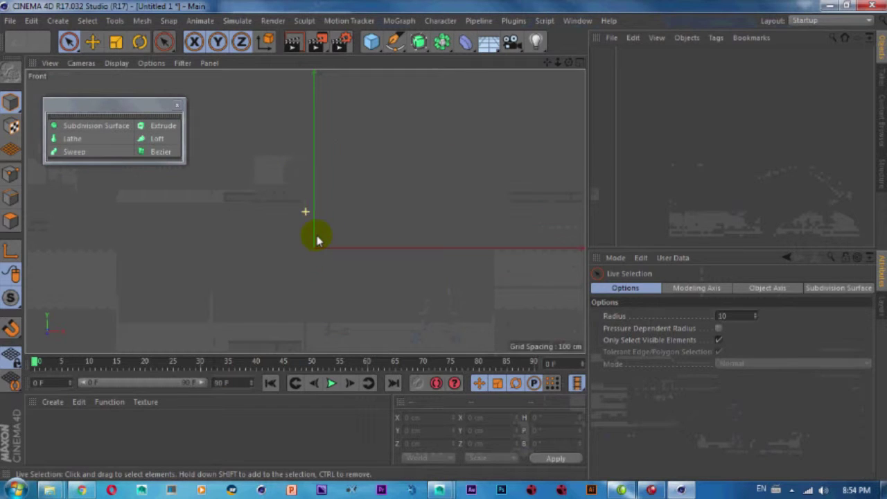
# Select the Move tool and open the spline drawing tools palette.
pyautogui.press('e')
pyautogui.scroll(2, 336, 190)
pyautogui.scroll(-3, 326, 197)
pyautogui.scroll(1, 326, 196)
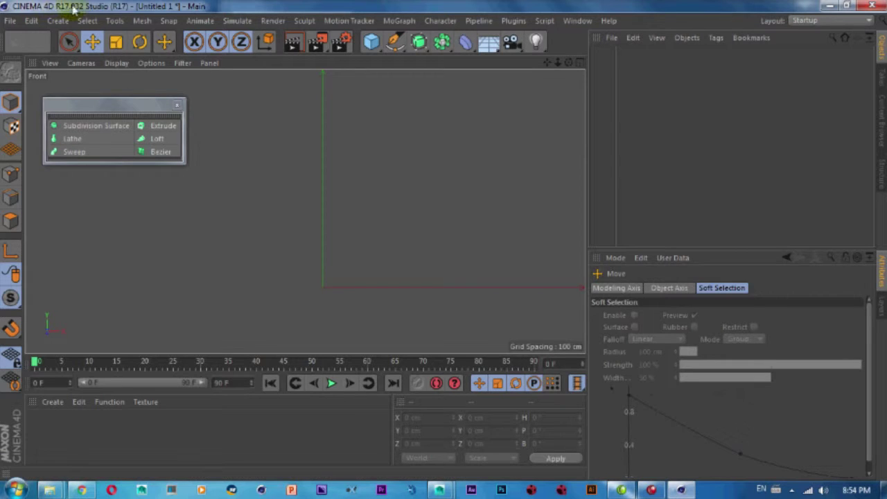
pyautogui.moveTo(397, 42); pyautogui.dragTo(444, 73)
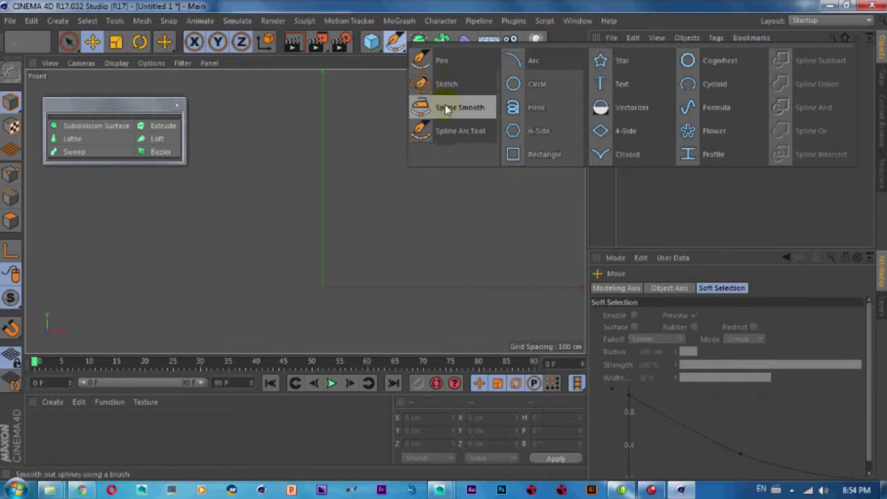
# Draw a Bezier profile: base from origin to 250 cm, slanted wall up, back toward the axis.
pyautogui.click(440, 62)
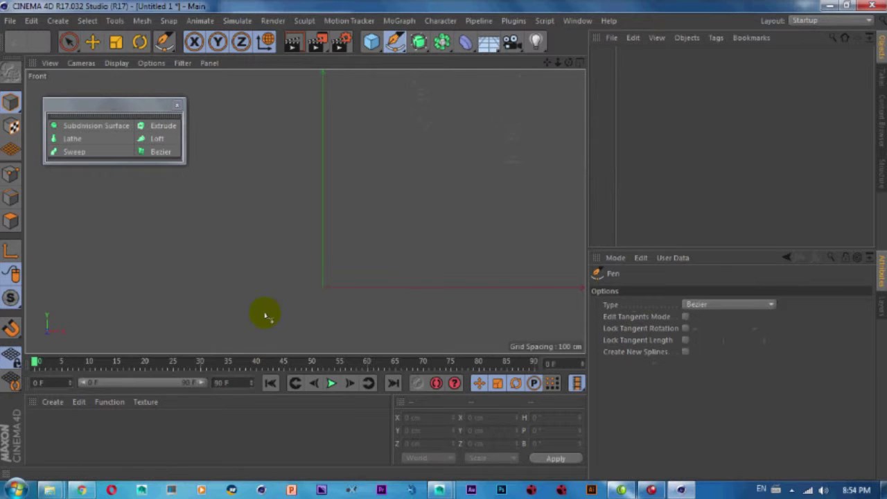
pyautogui.click(323, 288)
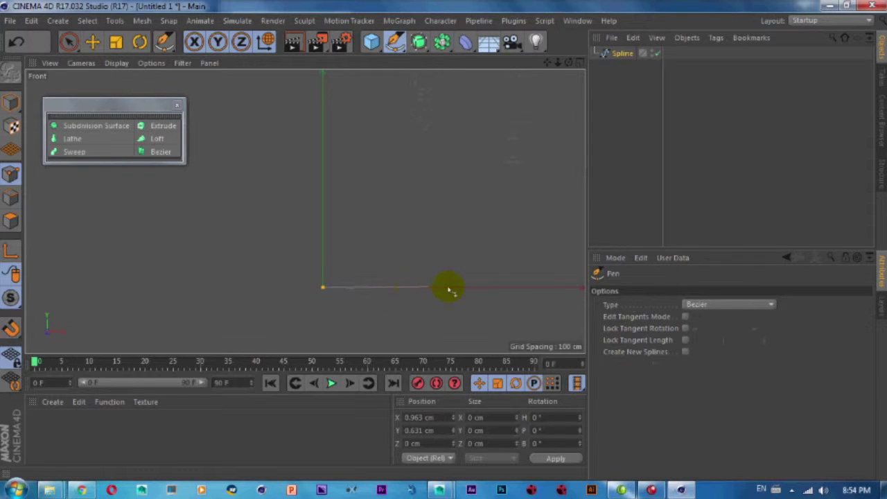
pyautogui.click(471, 289)
pyautogui.scroll(-3, 496, 144)
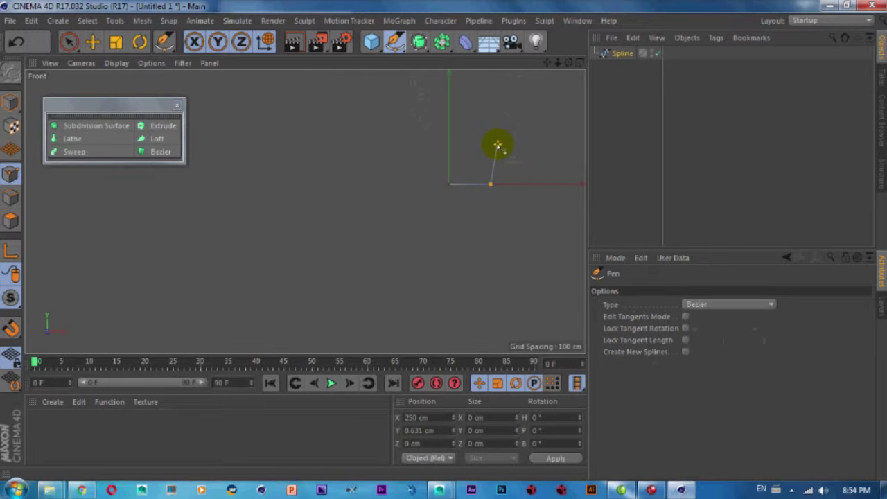
pyautogui.click(457, 173)
pyautogui.scroll(2, 445, 171)
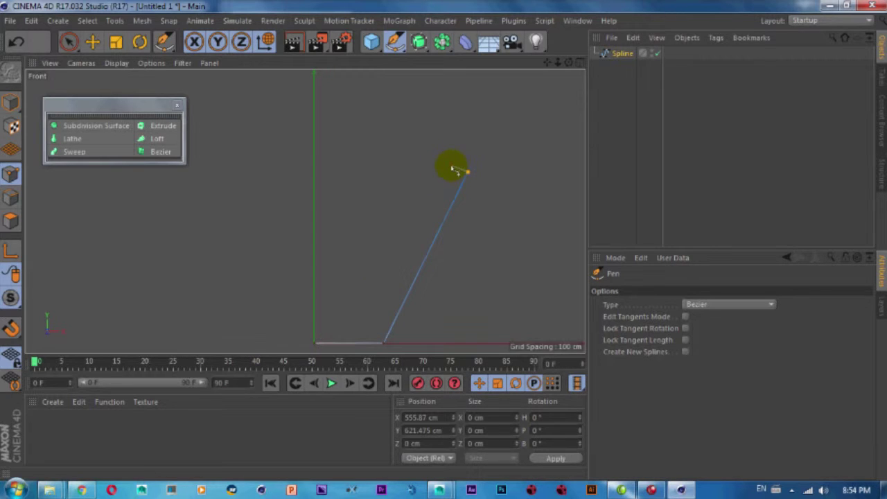
pyautogui.click(457, 172)
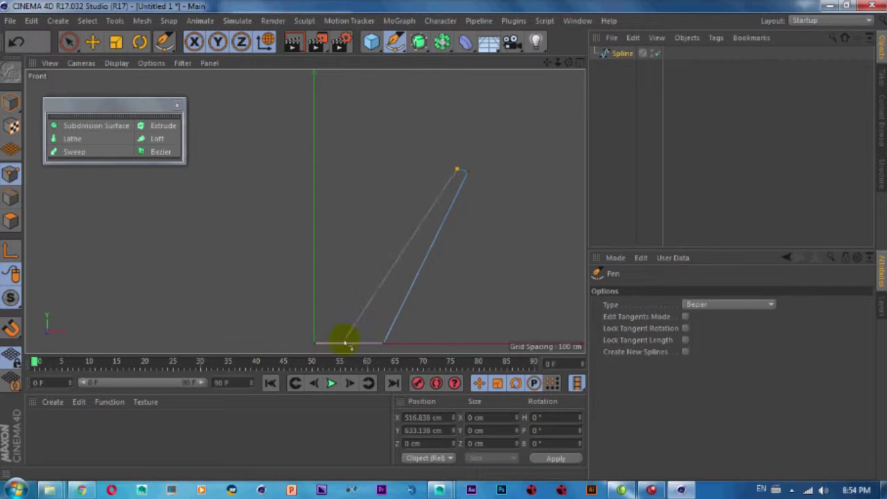
pyautogui.click(379, 338)
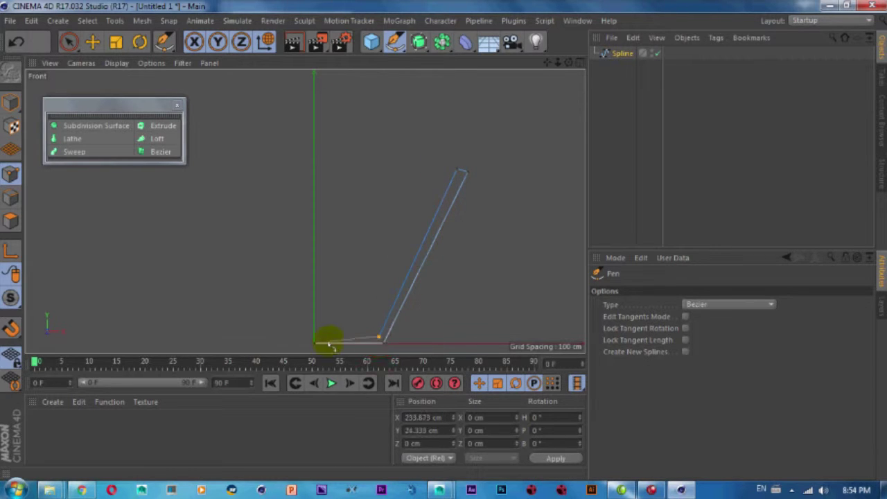
pyautogui.click(315, 339)
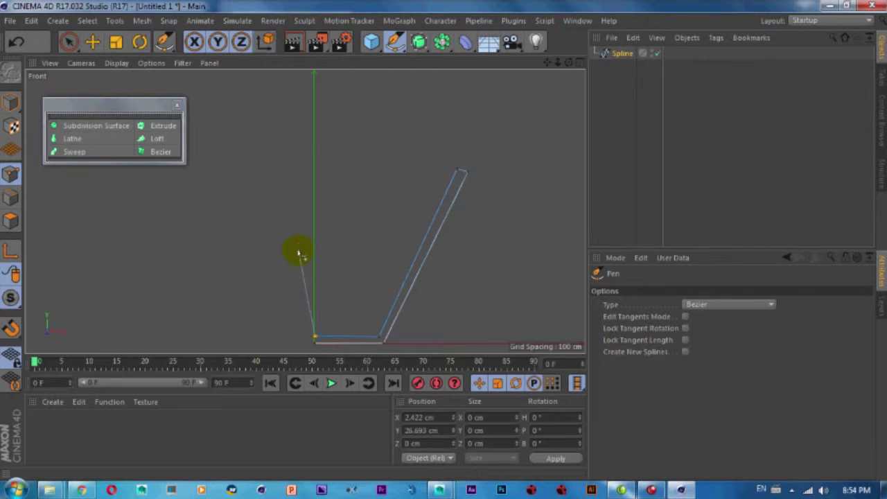
pyautogui.click(69, 41)
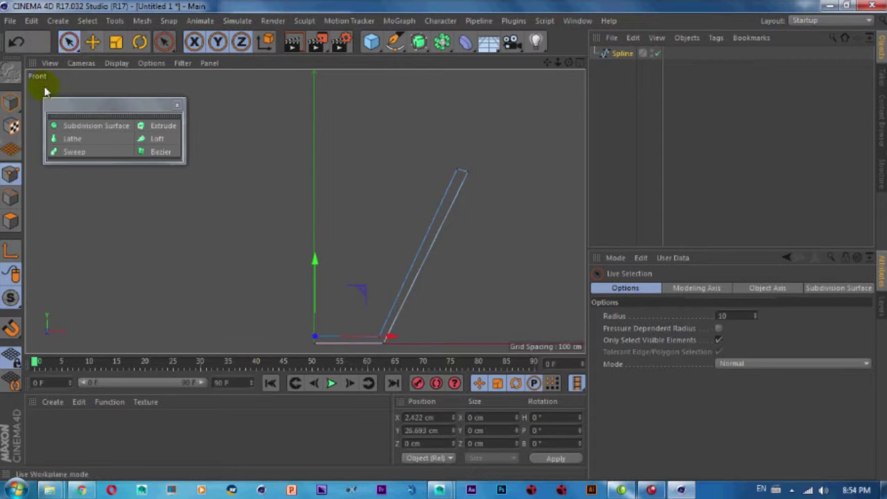
# Box-select the profile's left-corner points and scale them to zero on X to align them vertically.
pyautogui.click(69, 42)
pyautogui.click(121, 83)
pyautogui.scroll(3, 346, 291)
pyautogui.scroll(2, 367, 315)
pyautogui.scroll(2, 356, 234)
pyautogui.scroll(1, 411, 279)
pyautogui.scroll(1, 365, 263)
pyautogui.moveTo(281, 196); pyautogui.dragTo(347, 293)
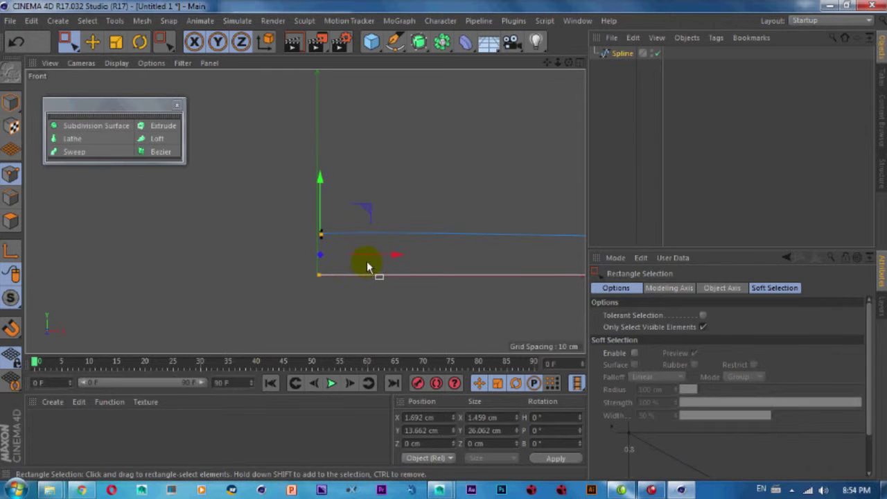
pyautogui.press('t')
pyautogui.moveTo(398, 254); pyautogui.dragTo(321, 254)
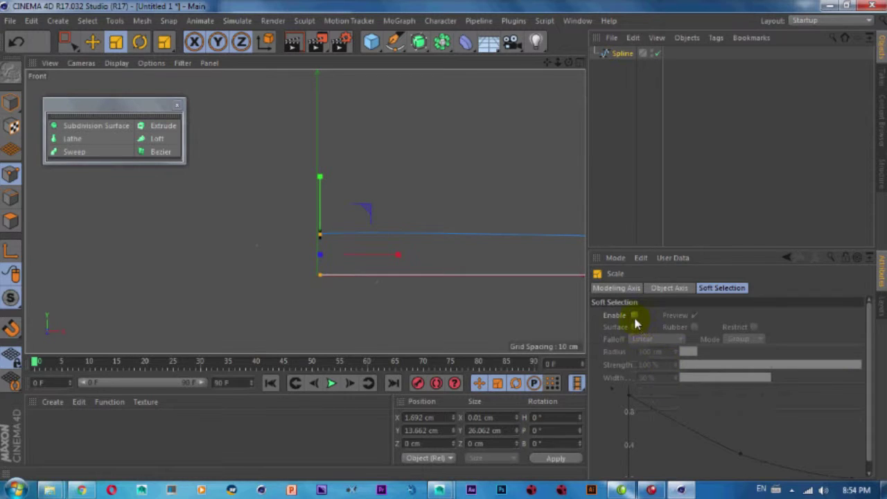
pyautogui.moveTo(403, 258)
pyautogui.mouseDown()
pyautogui.moveTo(317, 254)
pyautogui.moveTo(401, 258)
pyautogui.mouseUp()
# Raise the inner base corner point to about X 230 cm, Y 29 cm, and select the wall's top points.
pyautogui.press('e')
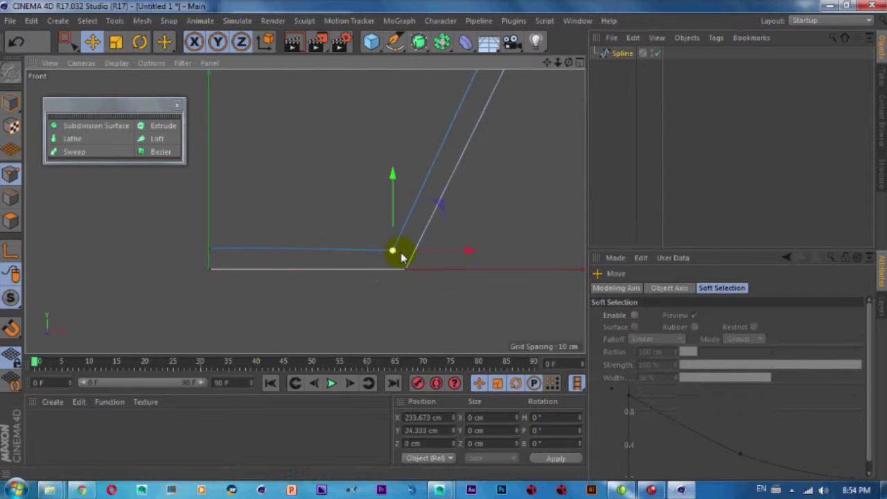
pyautogui.moveTo(433, 203); pyautogui.dragTo(435, 206)
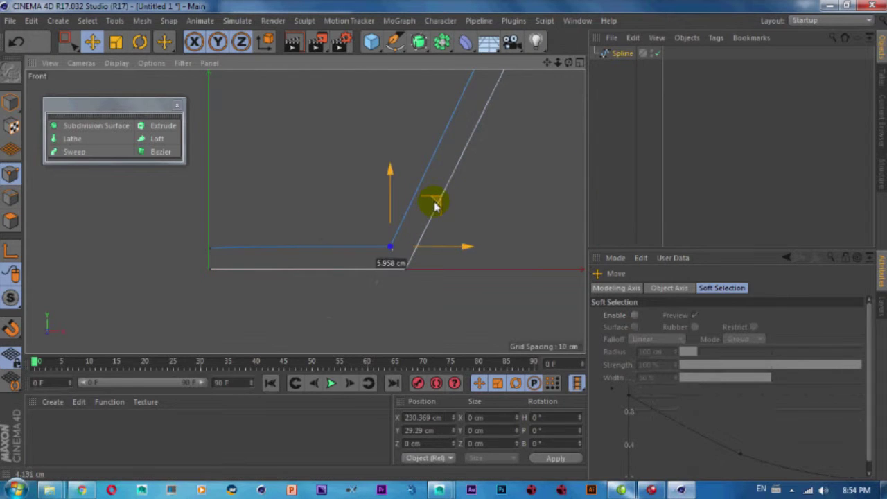
pyautogui.keyDown('alt'); pyautogui.moveTo(435, 206); pyautogui.dragTo(416, 151, button='middle'); pyautogui.keyUp('alt')
pyautogui.scroll(3, 422, 173)
pyautogui.scroll(3, 402, 173)
pyautogui.scroll(2, 374, 201)
pyautogui.click(352, 218)
pyautogui.click(389, 231)
# Chamfer the wall's top end with a 15 cm radius.
pyautogui.rightClick(392, 232)
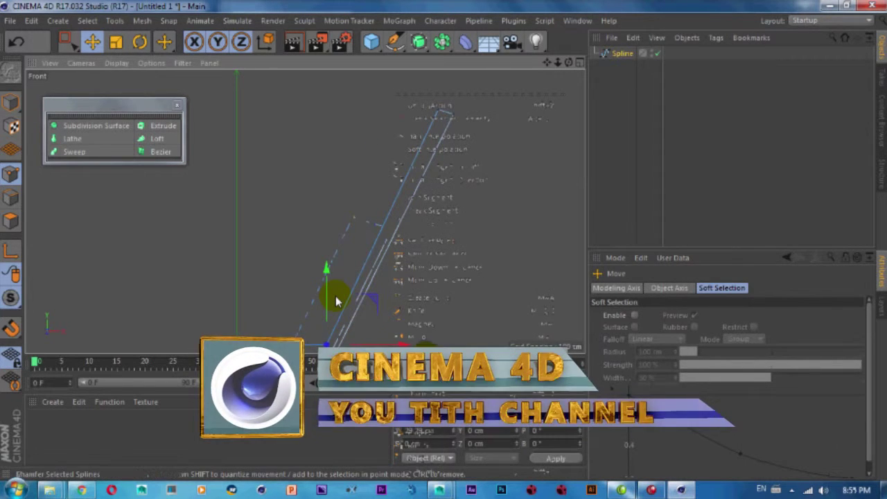
pyautogui.moveTo(393, 234)
pyautogui.mouseDown()
pyautogui.moveTo(445, 244)
pyautogui.moveTo(397, 226)
pyautogui.mouseUp()
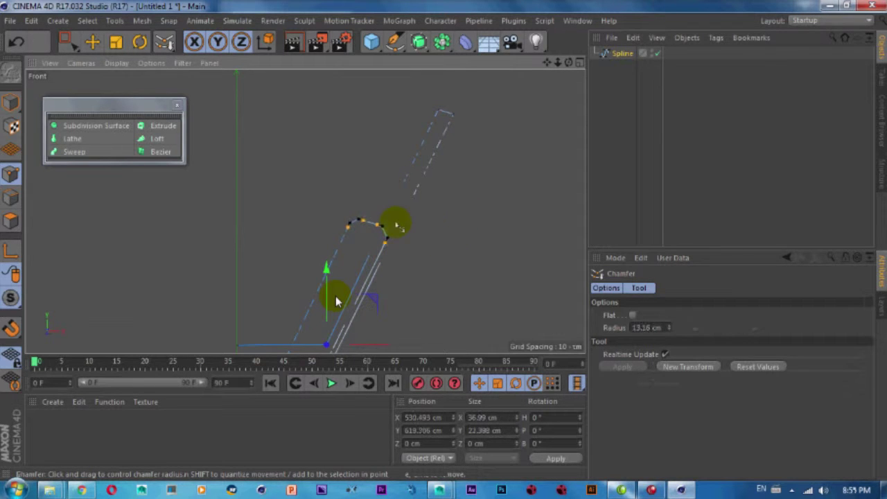
pyautogui.doubleClick(648, 327)
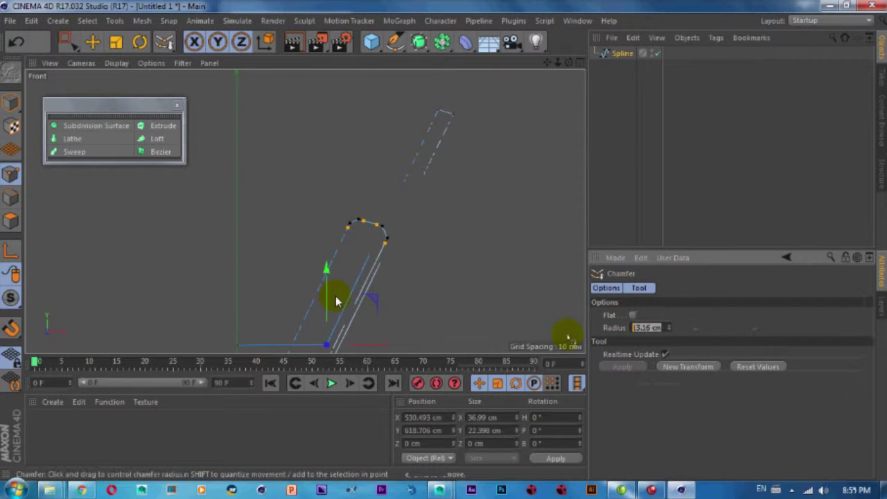
pyautogui.write('15')
pyautogui.press('Return')
# Frame the base and select both base-to-wall corner points.
pyautogui.scroll(-4, 372, 245)
pyautogui.click(431, 249)
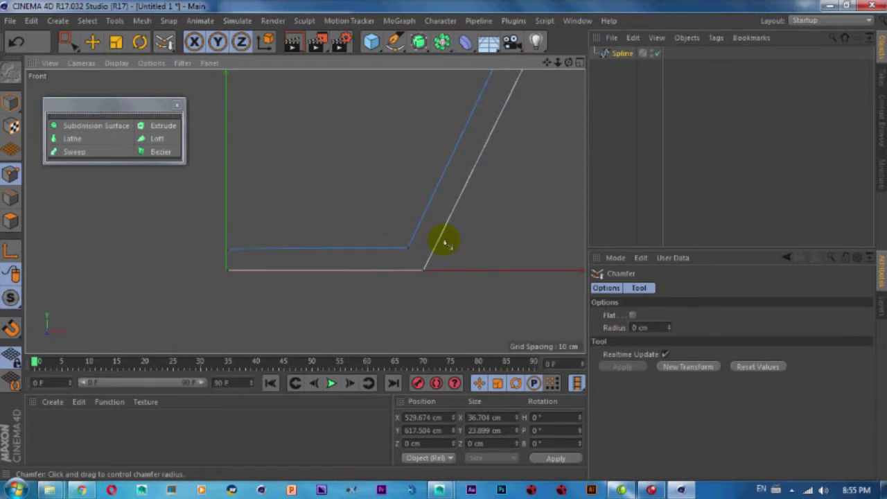
pyautogui.scroll(-3, 443, 222)
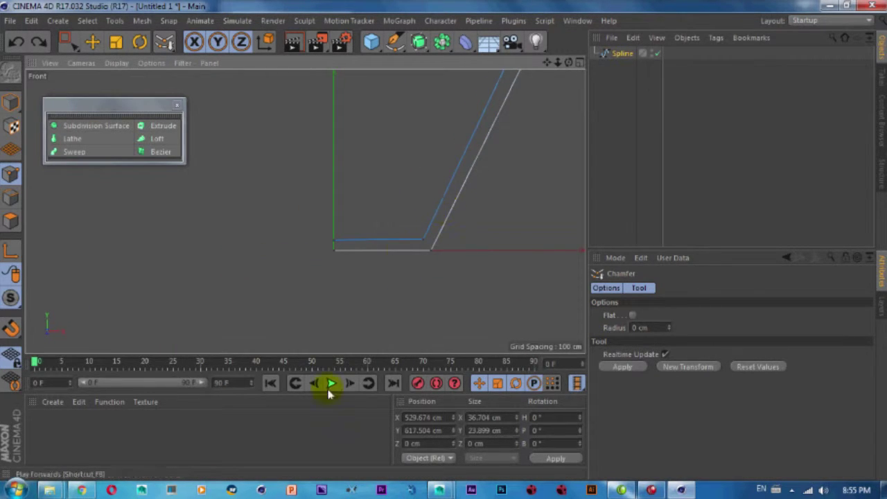
pyautogui.scroll(3, 455, 204)
pyautogui.scroll(1, 409, 218)
pyautogui.scroll(2, 451, 123)
pyautogui.scroll(-3, 386, 201)
pyautogui.keyDown('alt'); pyautogui.moveTo(386, 206); pyautogui.dragTo(439, 140, button='middle'); pyautogui.keyUp('alt')
pyautogui.scroll(1, 435, 151)
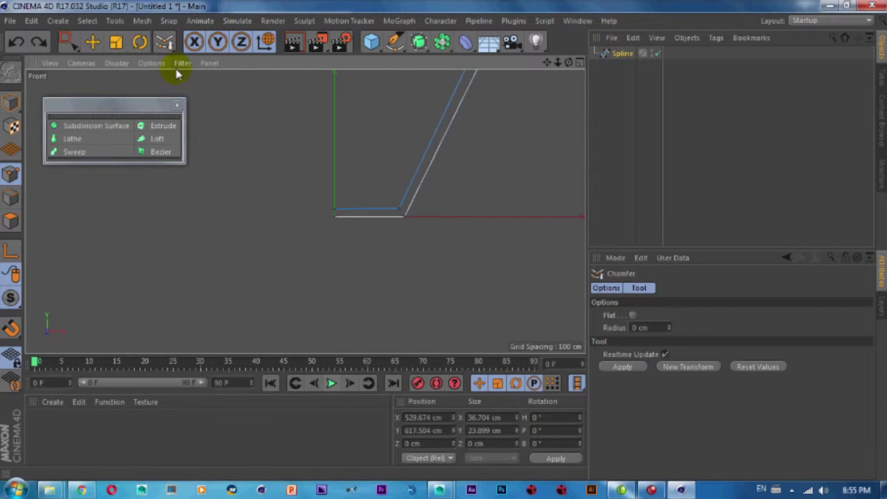
pyautogui.click(92, 41)
pyautogui.scroll(3, 406, 208)
pyautogui.click(404, 196)
pyautogui.keyDown('shift'); pyautogui.click(422, 221); pyautogui.keyUp('shift')
# Chamfer both base corners into smooth curves of about 76 cm radius.
pyautogui.rightClick(423, 223)
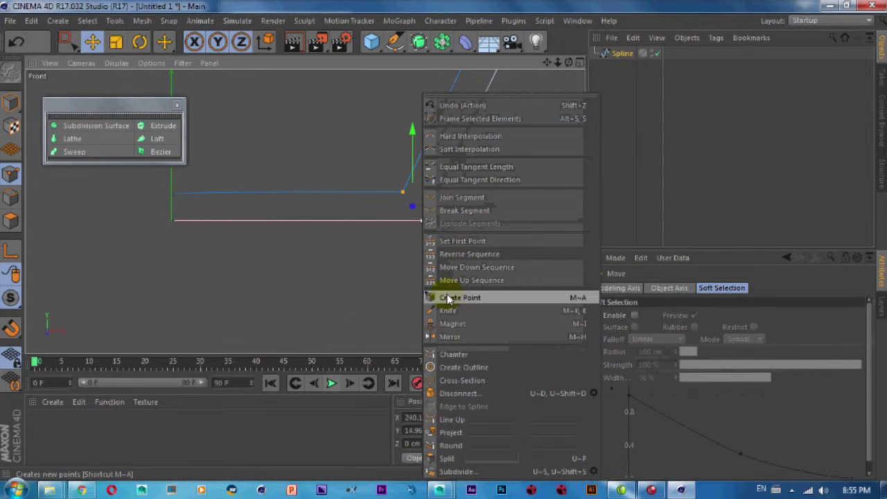
pyautogui.click(447, 354)
pyautogui.moveTo(405, 194); pyautogui.dragTo(454, 239)
pyautogui.moveTo(562, 31); pyautogui.dragTo(445, 244)
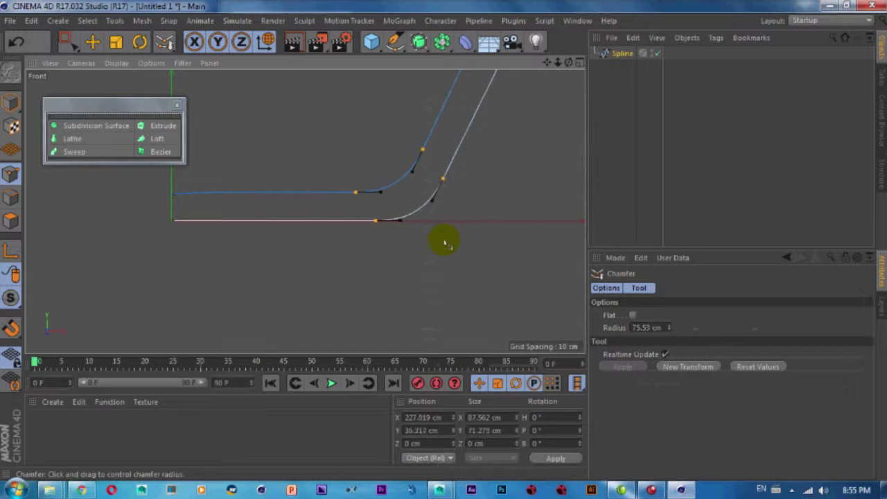
pyautogui.click(11, 102)
pyautogui.keyDown('alt'); pyautogui.moveTo(148, 178); pyautogui.dragTo(232, 205, button='middle'); pyautogui.keyUp('alt')
# Select both left-end points, set their Y position to 0, then raise them about 13 cm.
pyautogui.click(69, 43)
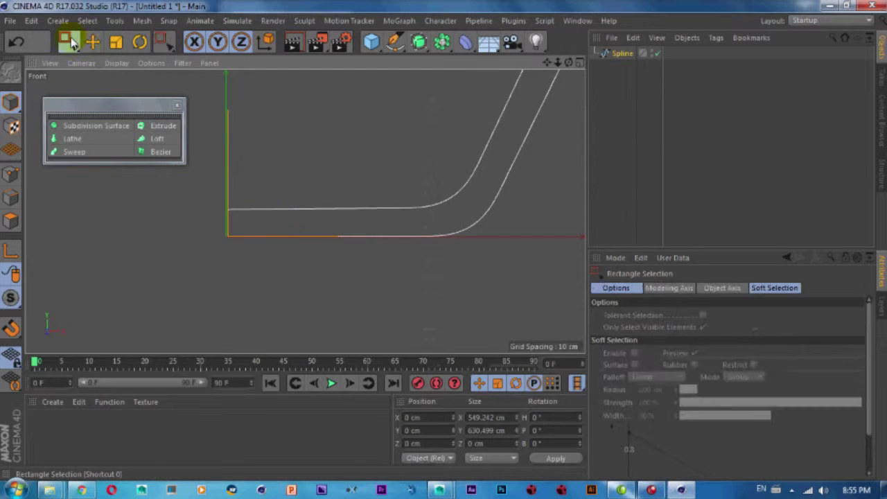
pyautogui.click(9, 175)
pyautogui.click(245, 233)
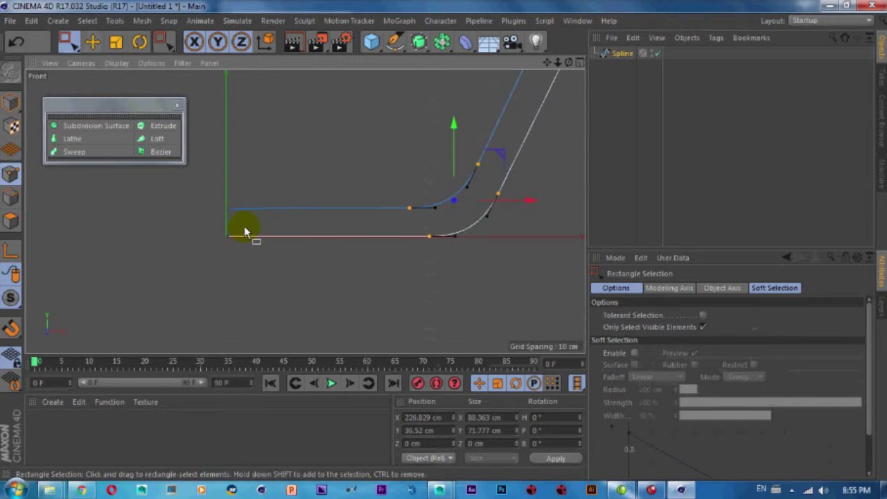
pyautogui.moveTo(209, 223); pyautogui.dragTo(267, 248)
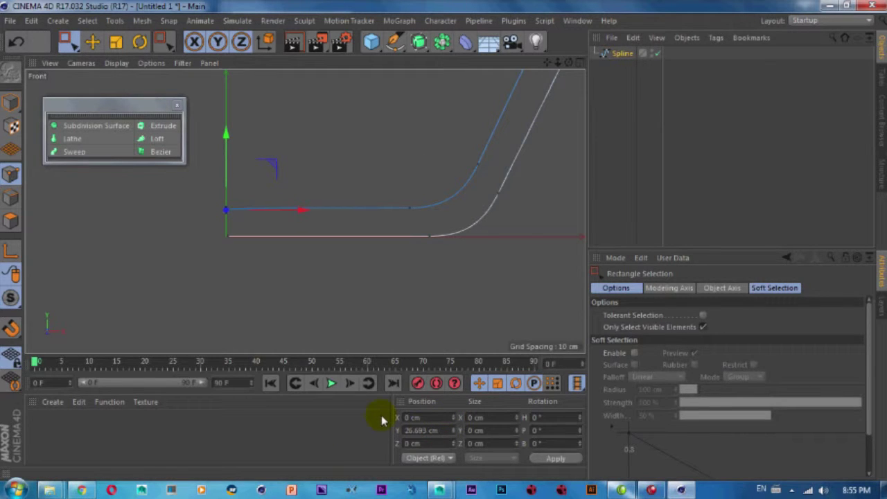
pyautogui.moveTo(231, 235); pyautogui.dragTo(202, 251)
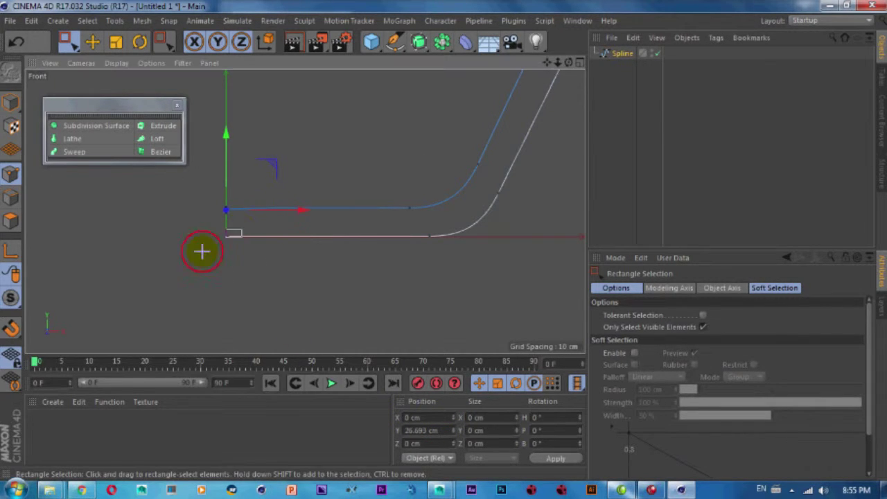
pyautogui.moveTo(437, 417); pyautogui.dragTo(318, 424)
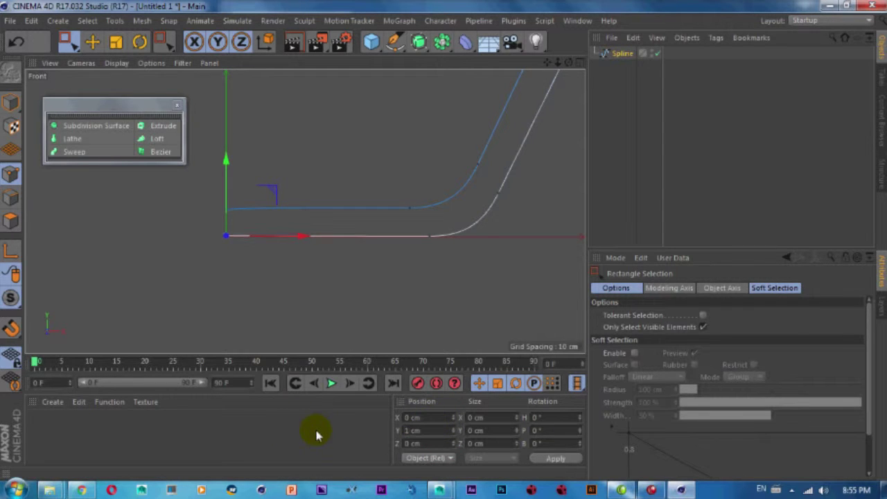
pyautogui.moveTo(242, 196); pyautogui.dragTo(193, 318)
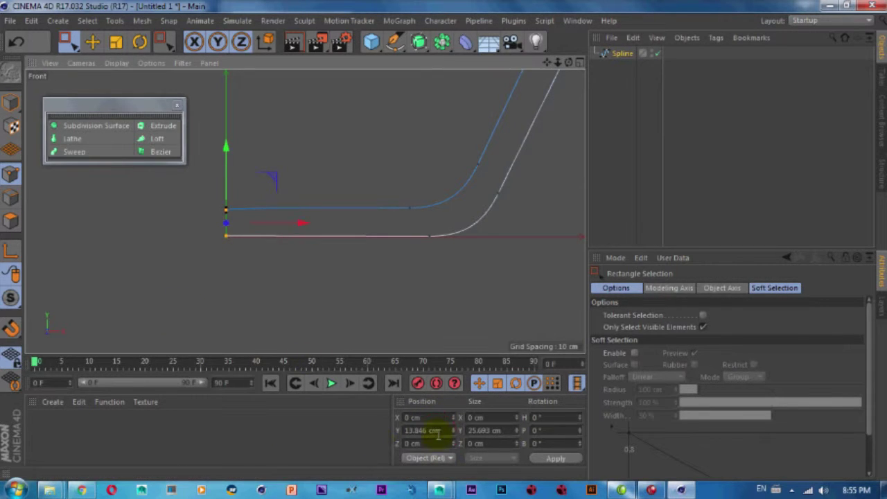
pyautogui.moveTo(437, 431); pyautogui.dragTo(321, 435)
pyautogui.write('0')
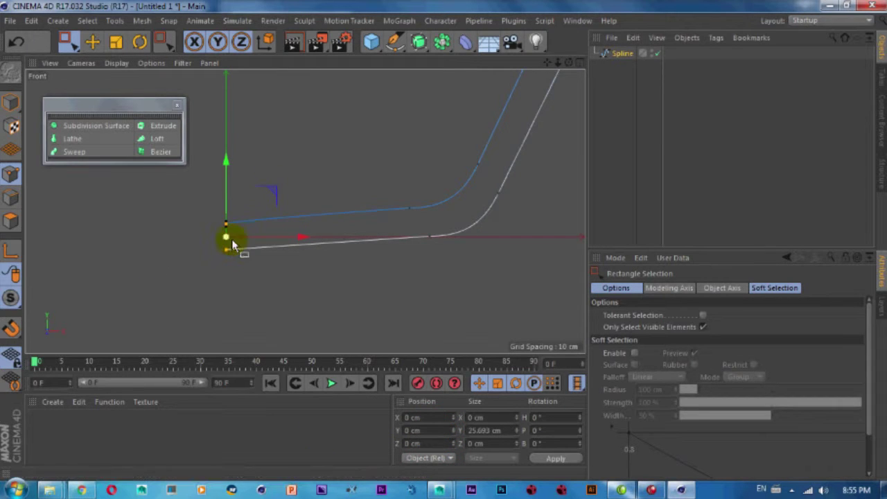
pyautogui.press('Return')
pyautogui.moveTo(228, 212); pyautogui.dragTo(226, 204)
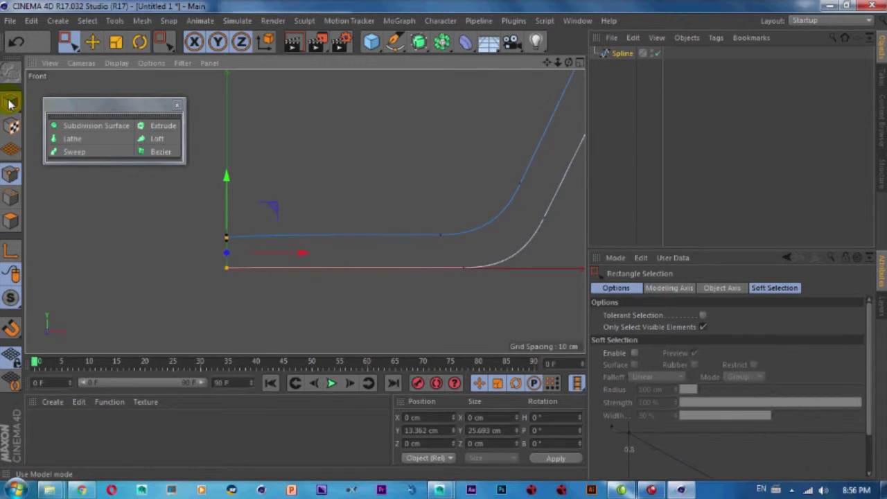
# Select the spline's left end point and pull out its tangent.
pyautogui.click(201, 181)
pyautogui.click(91, 43)
pyautogui.keyDown('alt'); pyautogui.moveTo(307, 192); pyautogui.dragTo(340, 232, button='middle'); pyautogui.keyUp('alt')
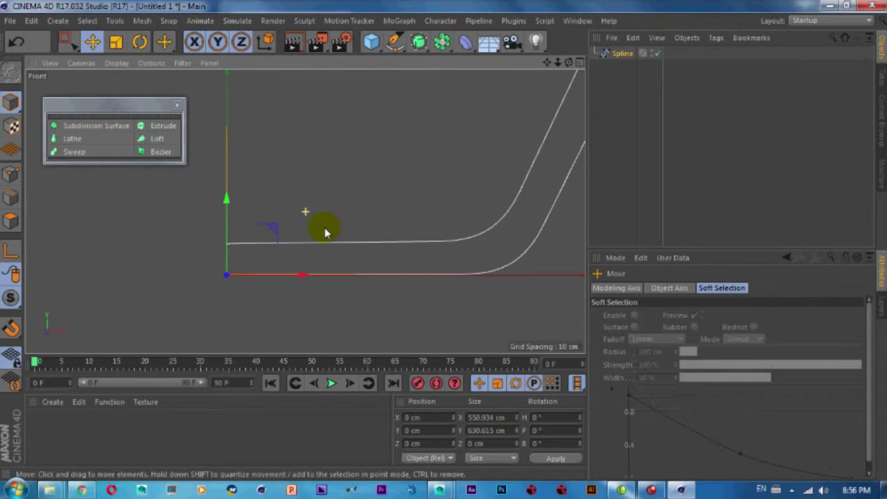
pyautogui.scroll(5, 291, 271)
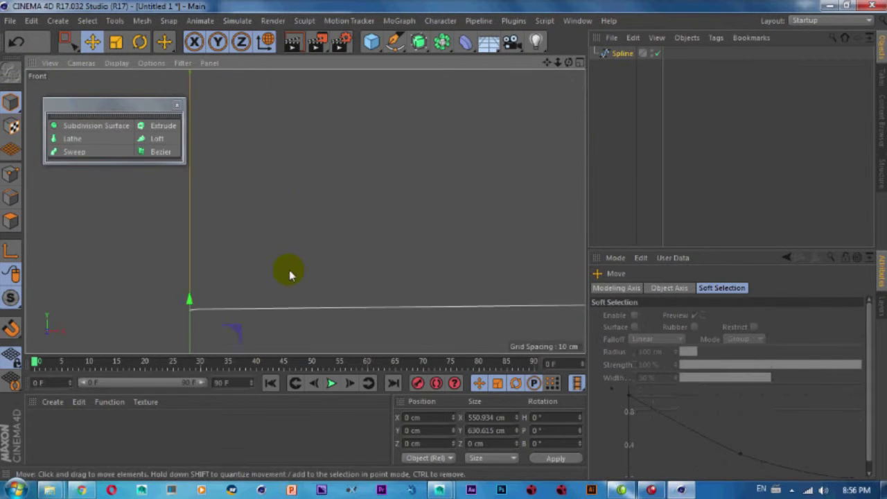
pyautogui.click(285, 219)
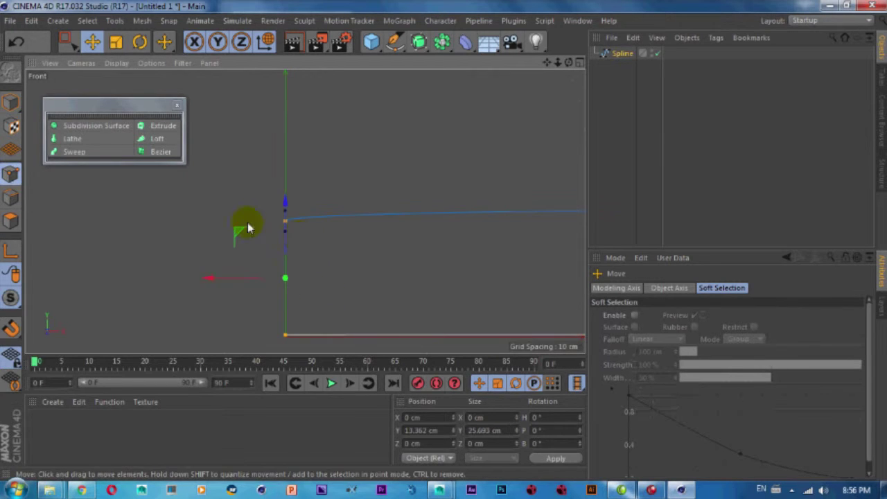
pyautogui.moveTo(287, 215)
pyautogui.mouseDown()
pyautogui.moveTo(332, 222)
pyautogui.moveTo(306, 189)
pyautogui.mouseUp()
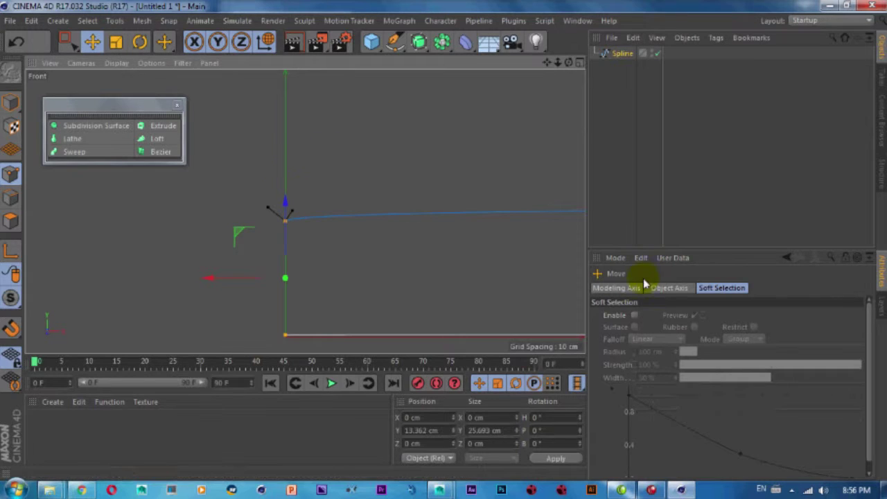
# Try Soft Selection with Linear falloff, then turn it back off.
pyautogui.click(669, 287)
pyautogui.click(717, 289)
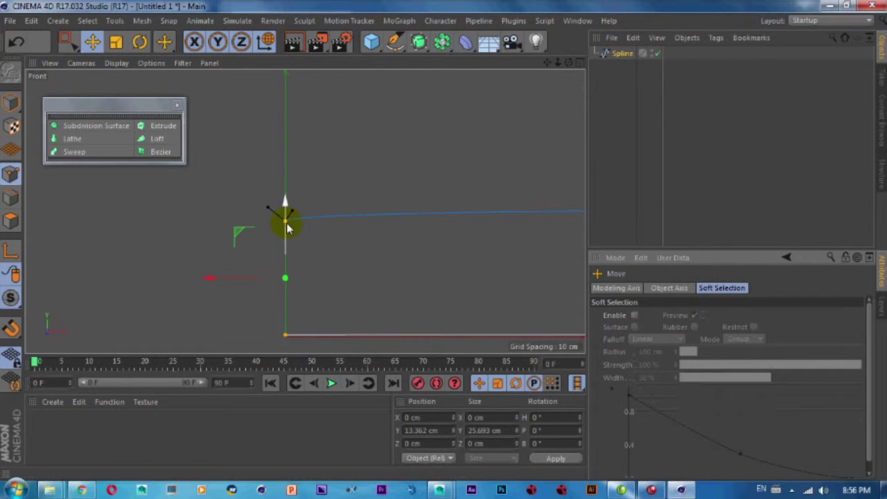
pyautogui.click(633, 316)
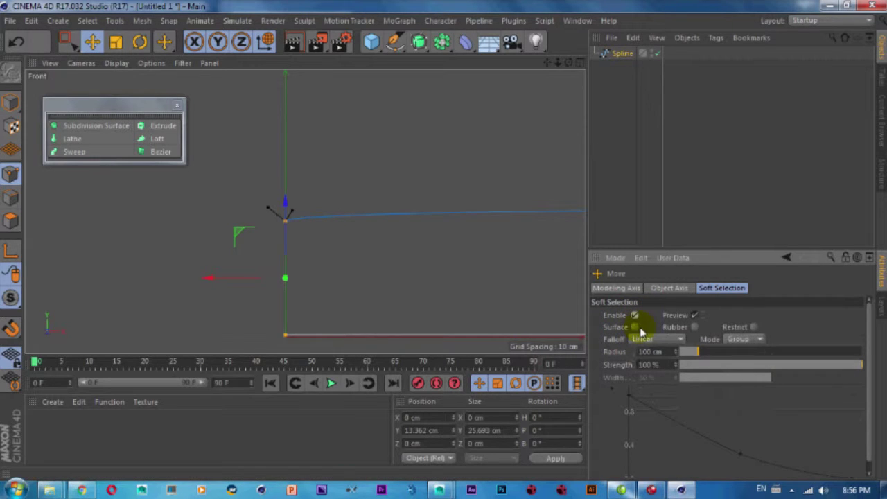
pyautogui.click(646, 339)
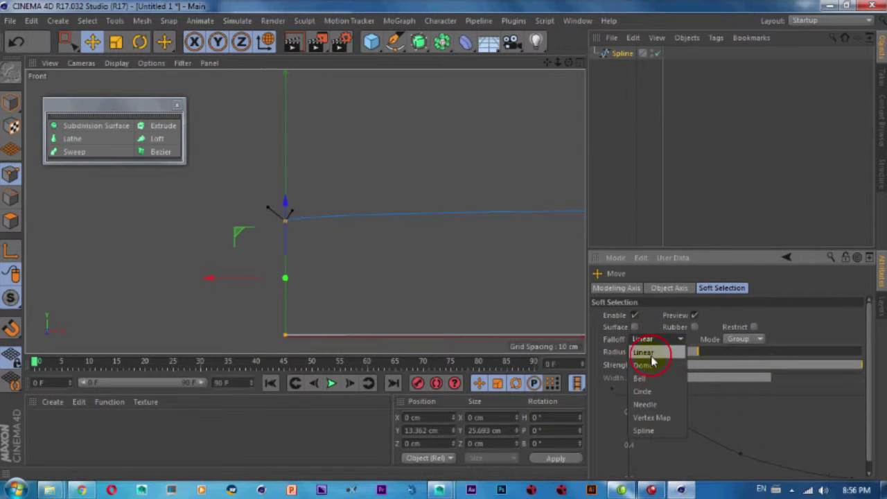
pyautogui.click(645, 352)
pyautogui.click(635, 315)
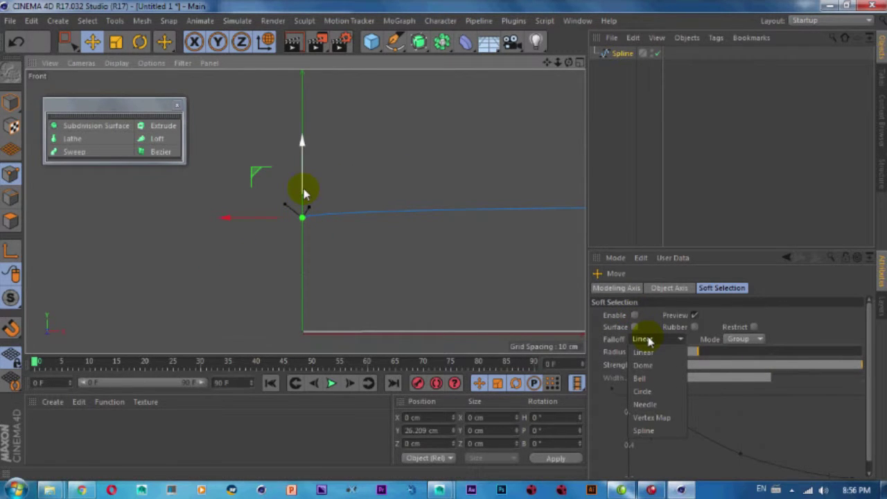
# Move the left end point up to about Y 27.4 cm and return to object mode.
pyautogui.moveTo(305, 194)
pyautogui.mouseDown()
pyautogui.moveTo(301, 184)
pyautogui.moveTo(301, 192)
pyautogui.mouseUp()
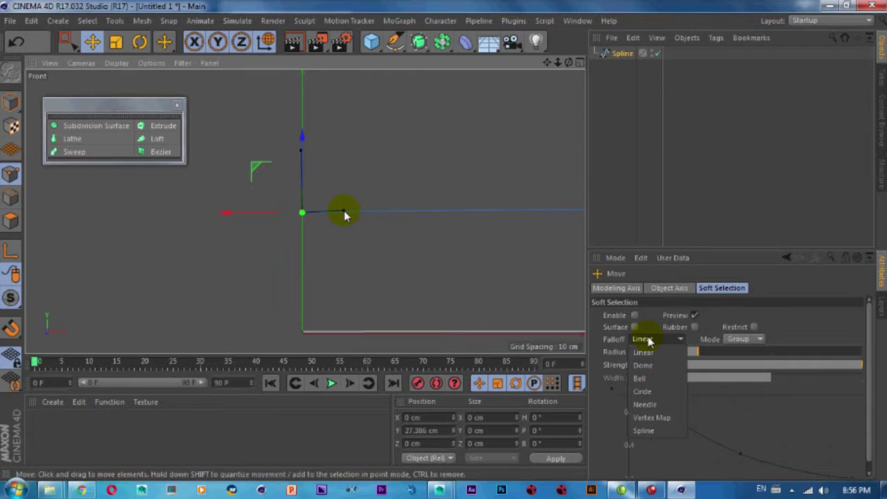
pyautogui.keyDown('alt'); pyautogui.moveTo(376, 221); pyautogui.dragTo(267, 248, button='middle'); pyautogui.keyUp('alt')
pyautogui.scroll(-5, 268, 229)
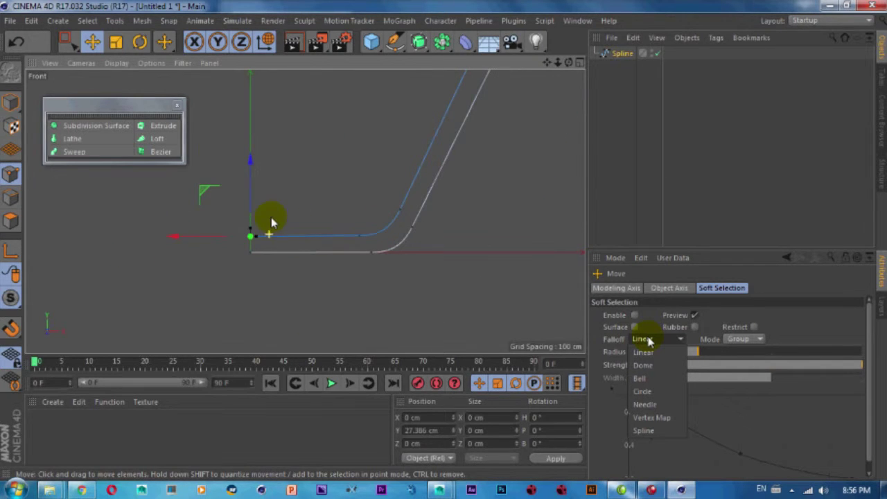
pyautogui.click(15, 103)
pyautogui.keyDown('alt'); pyautogui.moveTo(476, 278); pyautogui.dragTo(422, 263, button='middle'); pyautogui.keyUp('alt')
# In the Perspective view, add a Lathe and nest the profile Spline under it to form the glass.
pyautogui.middleClick(422, 264)
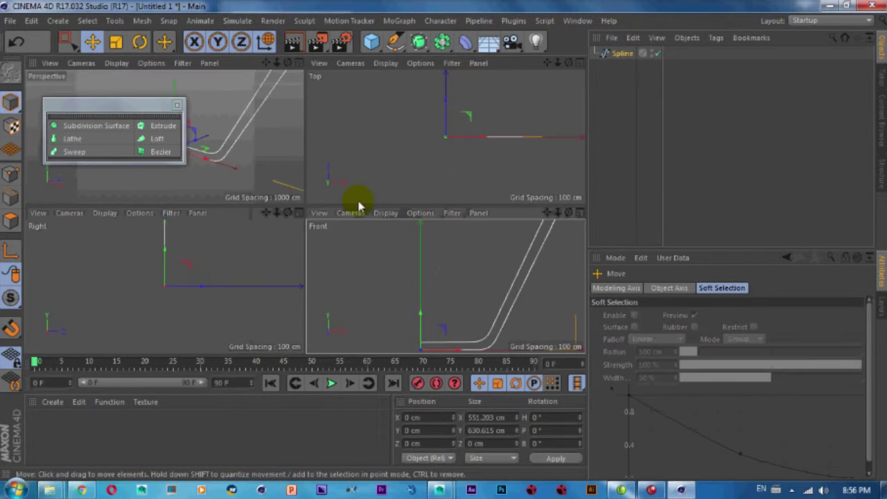
pyautogui.middleClick(255, 181)
pyautogui.moveTo(255, 180)
pyautogui.keyDown('alt'); pyautogui.mouseDown()
pyautogui.moveTo(343, 200)
pyautogui.moveTo(431, 265)
pyautogui.moveTo(465, 218)
pyautogui.moveTo(372, 185)
pyautogui.moveTo(159, 269)
pyautogui.moveTo(247, 253)
pyautogui.moveTo(343, 256)
pyautogui.moveTo(251, 192)
pyautogui.mouseUp(); pyautogui.keyUp('alt')
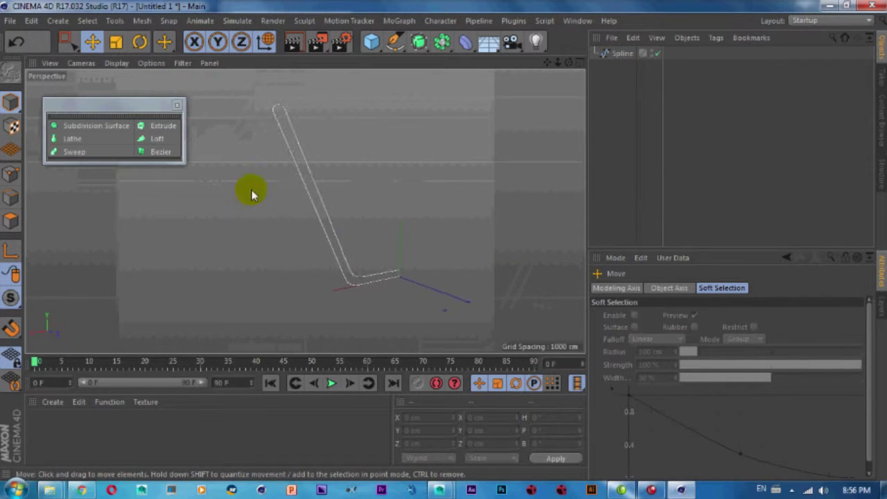
pyautogui.click(69, 143)
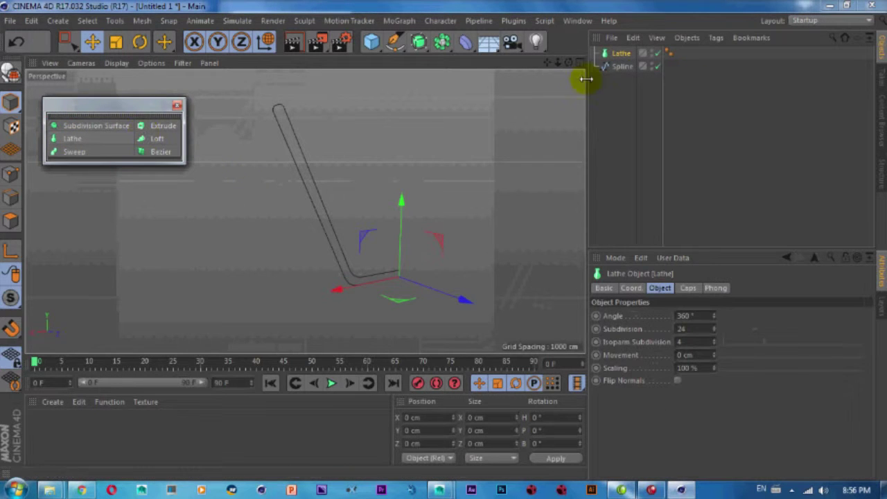
pyautogui.moveTo(621, 58); pyautogui.dragTo(622, 54)
pyautogui.moveTo(509, 143)
pyautogui.keyDown('alt'); pyautogui.mouseDown()
pyautogui.moveTo(455, 261)
pyautogui.moveTo(317, 198)
pyautogui.moveTo(424, 217)
pyautogui.moveTo(425, 241)
pyautogui.moveTo(406, 204)
pyautogui.moveTo(307, 297)
pyautogui.mouseUp(); pyautogui.keyUp('alt')
# Create a new material, Mat, and drag it onto the lathe bowl.
pyautogui.click(109, 433)
pyautogui.doubleClick(109, 433)
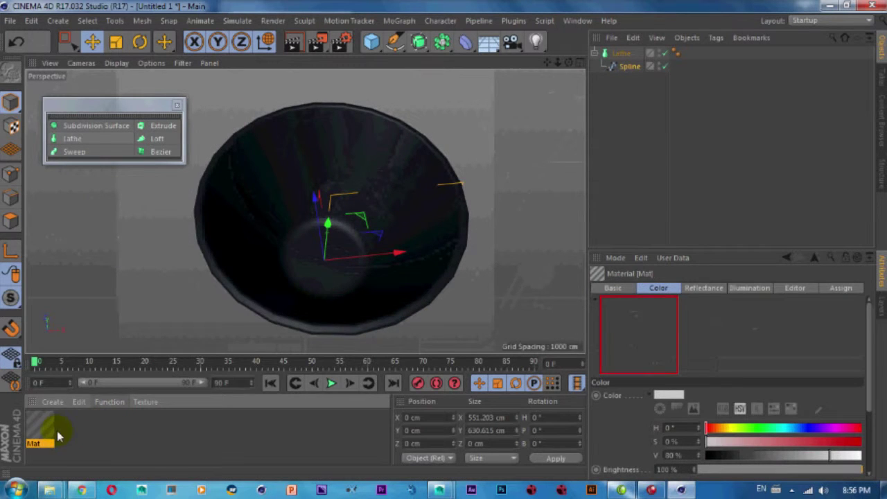
pyautogui.moveTo(42, 433)
pyautogui.mouseDown()
pyautogui.moveTo(438, 179)
pyautogui.moveTo(416, 187)
pyautogui.moveTo(428, 244)
pyautogui.mouseUp()
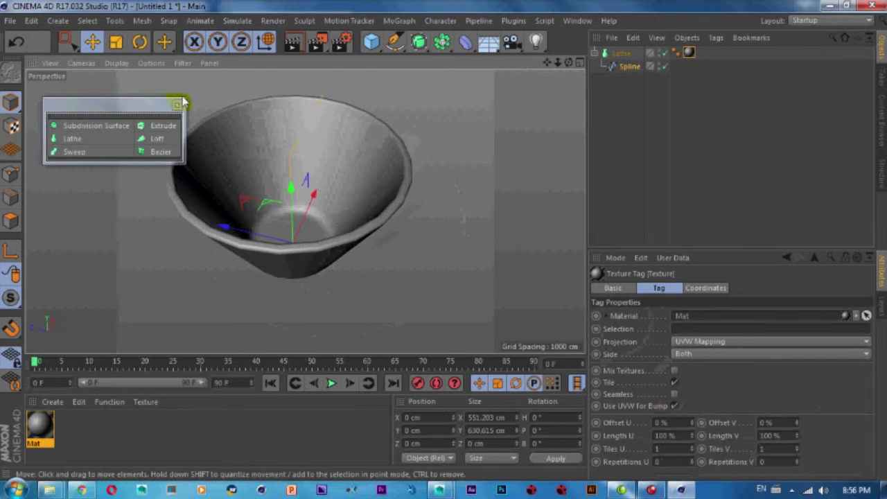
# Switch the viewport to Gouraud Shading (Lines) and view the bowl from an oblique angle.
pyautogui.click(117, 64)
pyautogui.click(126, 92)
pyautogui.scroll(3, 372, 241)
pyautogui.moveTo(372, 240)
pyautogui.keyDown('alt'); pyautogui.mouseDown()
pyautogui.moveTo(406, 223)
pyautogui.moveTo(372, 217)
pyautogui.moveTo(433, 201)
pyautogui.mouseUp(); pyautogui.keyUp('alt')
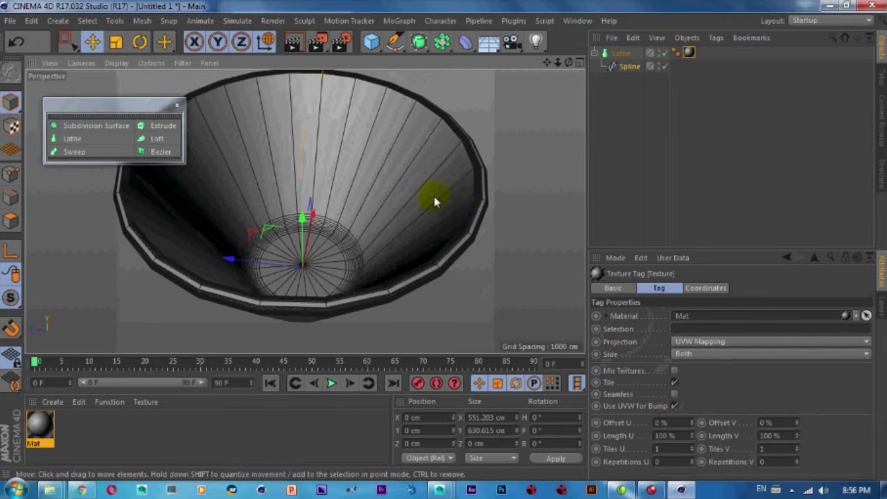
pyautogui.click(621, 55)
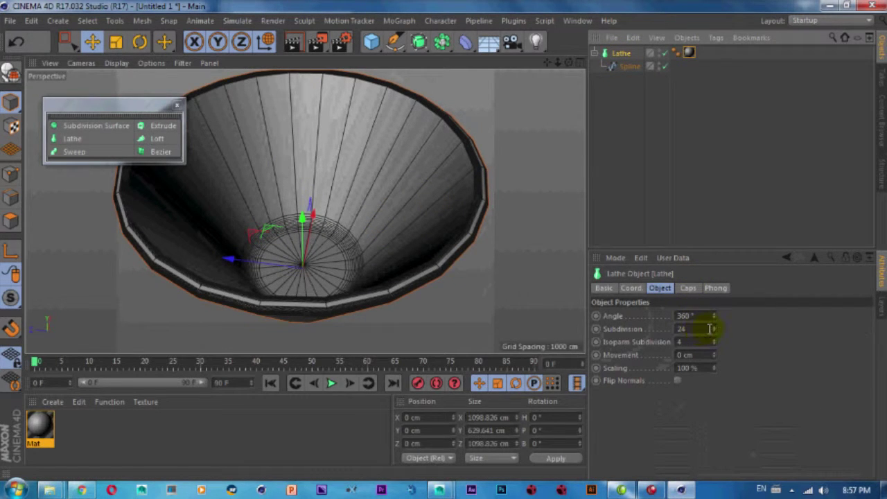
# Try Lathe Subdivision values from 2 upward, checking the bowl from several angles, and settle on 64.
pyautogui.write('2')
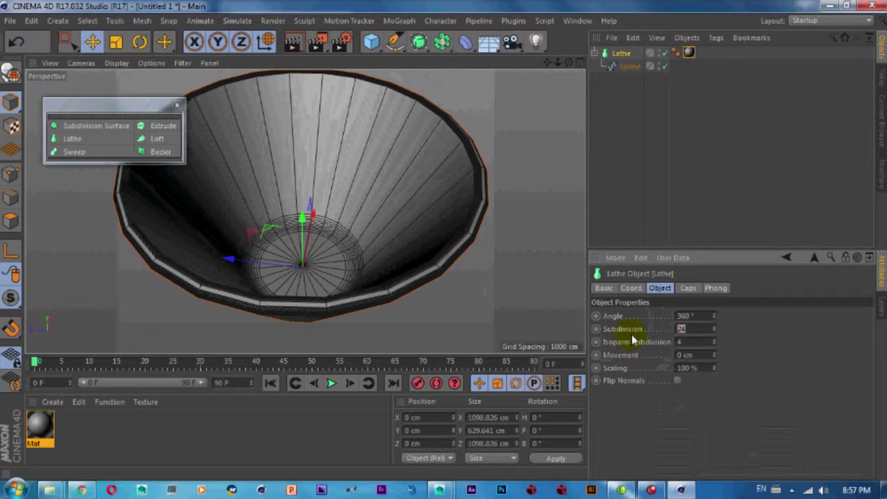
pyautogui.press('Return')
pyautogui.moveTo(331, 238)
pyautogui.keyDown('alt'); pyautogui.mouseDown()
pyautogui.moveTo(312, 287)
pyautogui.moveTo(346, 287)
pyautogui.mouseUp(); pyautogui.keyUp('alt')
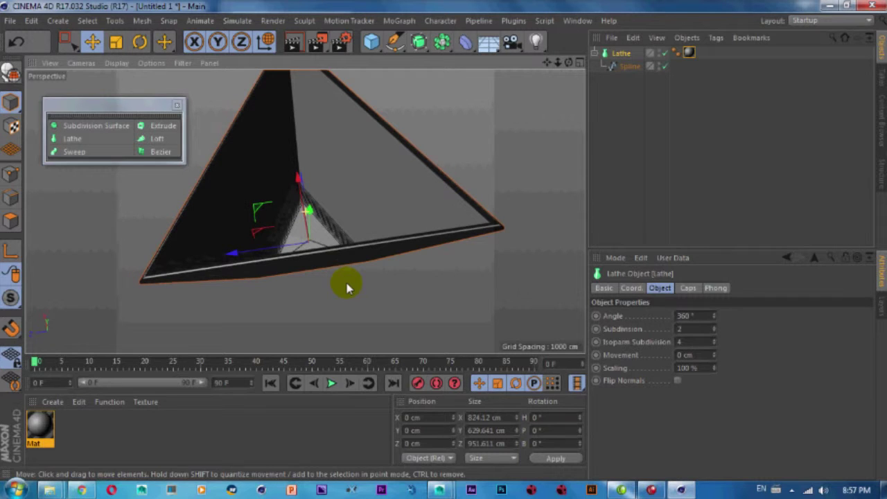
pyautogui.moveTo(715, 330); pyautogui.dragTo(715, 334)
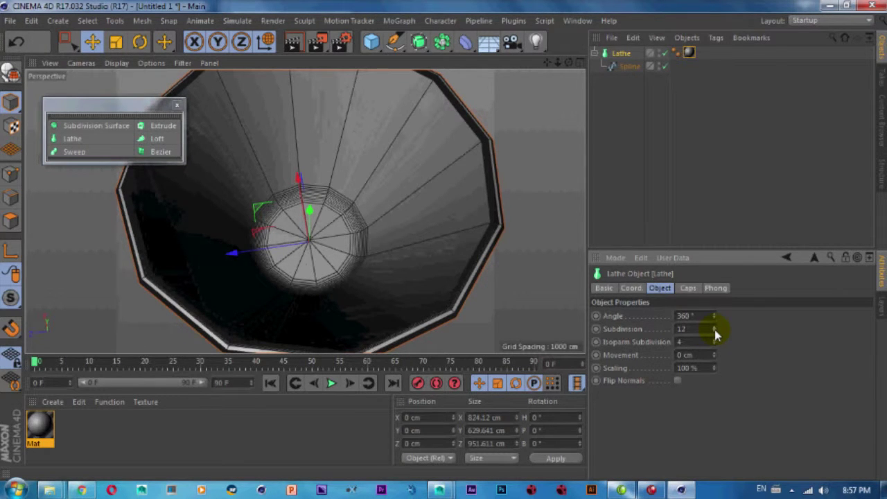
pyautogui.moveTo(715, 334); pyautogui.dragTo(715, 334)
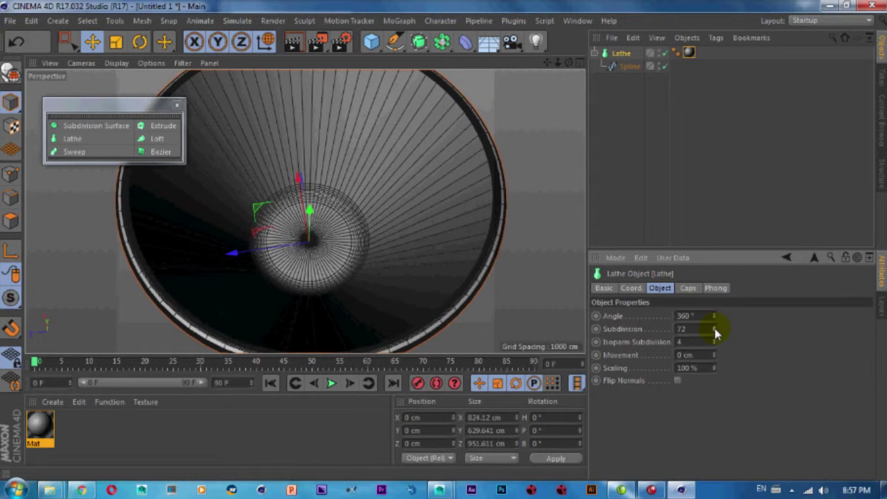
pyautogui.moveTo(380, 267)
pyautogui.keyDown('alt'); pyautogui.mouseDown()
pyautogui.moveTo(322, 217)
pyautogui.moveTo(339, 238)
pyautogui.mouseUp(); pyautogui.keyUp('alt')
pyautogui.moveTo(390, 275)
pyautogui.keyDown('alt'); pyautogui.mouseDown()
pyautogui.moveTo(323, 168)
pyautogui.moveTo(346, 228)
pyautogui.moveTo(356, 183)
pyautogui.moveTo(346, 158)
pyautogui.moveTo(366, 191)
pyautogui.moveTo(299, 192)
pyautogui.moveTo(348, 273)
pyautogui.moveTo(424, 279)
pyautogui.moveTo(345, 193)
pyautogui.moveTo(321, 111)
pyautogui.moveTo(363, 201)
pyautogui.moveTo(564, 191)
pyautogui.mouseUp(); pyautogui.keyUp('alt')
pyautogui.moveTo(714, 329); pyautogui.dragTo(716, 334)
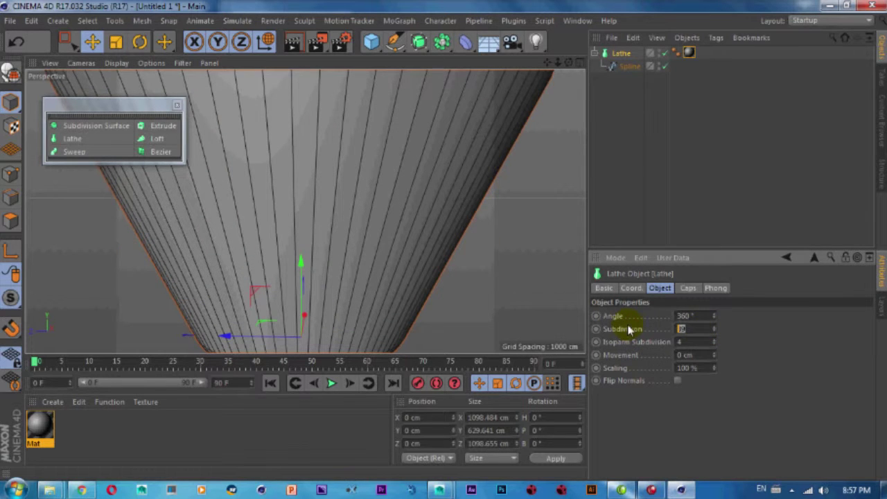
pyautogui.scroll(-5, 410, 190)
pyautogui.moveTo(410, 190)
pyautogui.keyDown('alt'); pyautogui.mouseDown()
pyautogui.moveTo(440, 326)
pyautogui.moveTo(376, 251)
pyautogui.mouseUp(); pyautogui.keyUp('alt')
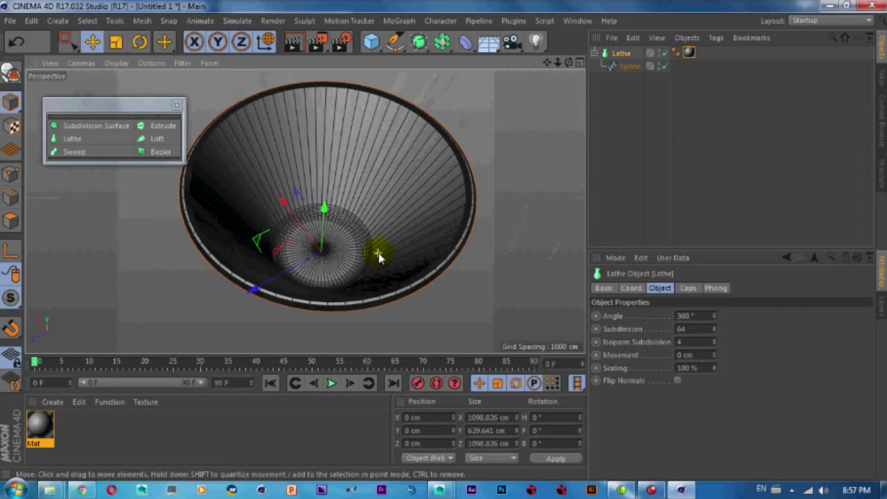
# Raise Isoparm Subdivision to 11 and add Movement so the bowl twists into a tall spiral.
pyautogui.moveTo(717, 348); pyautogui.dragTo(714, 343)
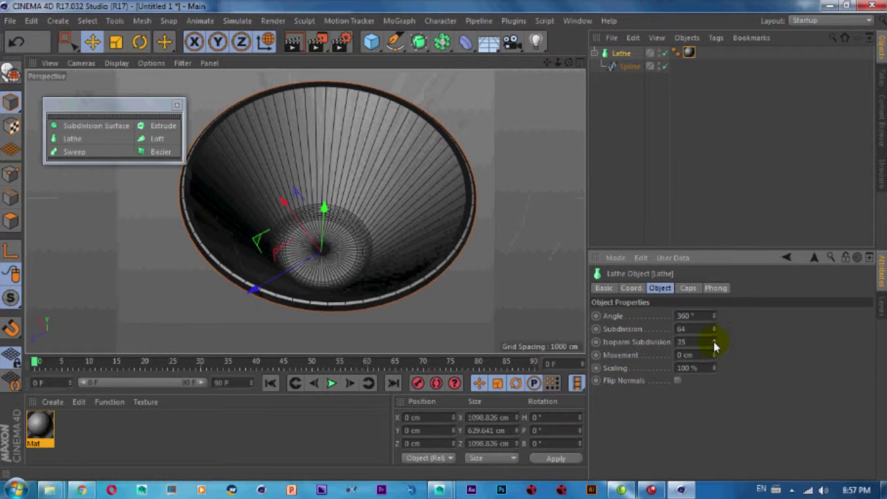
pyautogui.moveTo(709, 355); pyautogui.dragTo(705, 343)
pyautogui.moveTo(360, 291)
pyautogui.keyDown('alt'); pyautogui.mouseDown()
pyautogui.moveTo(321, 265)
pyautogui.moveTo(370, 247)
pyautogui.moveTo(415, 263)
pyautogui.moveTo(434, 206)
pyautogui.moveTo(422, 161)
pyautogui.moveTo(428, 194)
pyautogui.mouseUp(); pyautogui.keyUp('alt')
pyautogui.moveTo(712, 357); pyautogui.dragTo(715, 373)
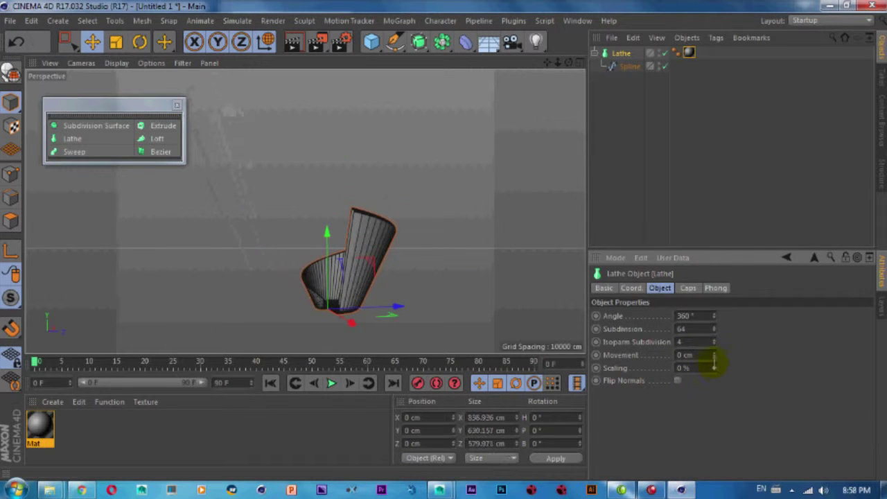
pyautogui.keyDown('alt'); pyautogui.moveTo(452, 340); pyautogui.dragTo(453, 294); pyautogui.keyUp('alt')
pyautogui.scroll(5, 388, 263)
pyautogui.scroll(-2, 385, 267)
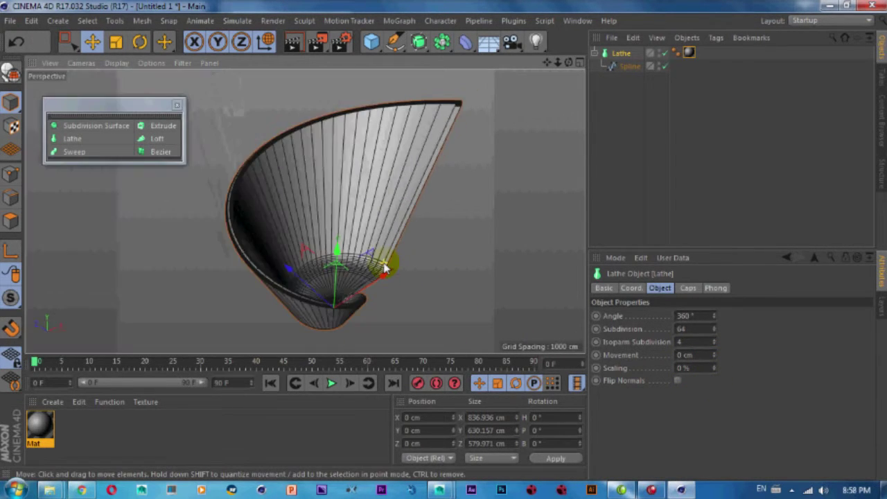
pyautogui.scroll(1, 386, 266)
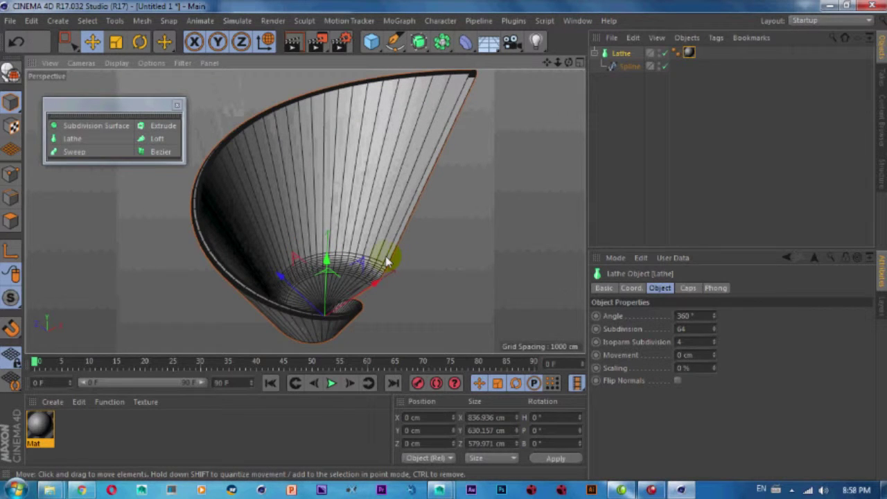
pyautogui.moveTo(398, 241)
pyautogui.keyDown('alt'); pyautogui.mouseDown()
pyautogui.moveTo(263, 192)
pyautogui.moveTo(205, 252)
pyautogui.moveTo(331, 245)
pyautogui.moveTo(389, 194)
pyautogui.moveTo(360, 154)
pyautogui.moveTo(337, 204)
pyautogui.moveTo(365, 227)
pyautogui.mouseUp(); pyautogui.keyUp('alt')
# Reset the Lathe Scaling to 100% to restore the cone and flip the bowl's normals.
pyautogui.click(658, 368)
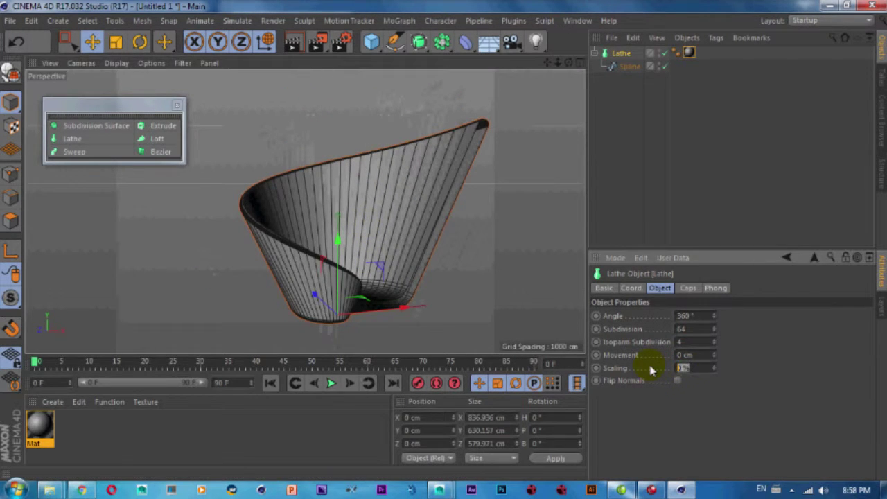
pyautogui.write('100')
pyautogui.press('Return')
pyautogui.scroll(-3, 438, 234)
pyautogui.keyDown('alt'); pyautogui.moveTo(421, 232); pyautogui.dragTo(448, 296); pyautogui.keyUp('alt')
pyautogui.click(678, 381)
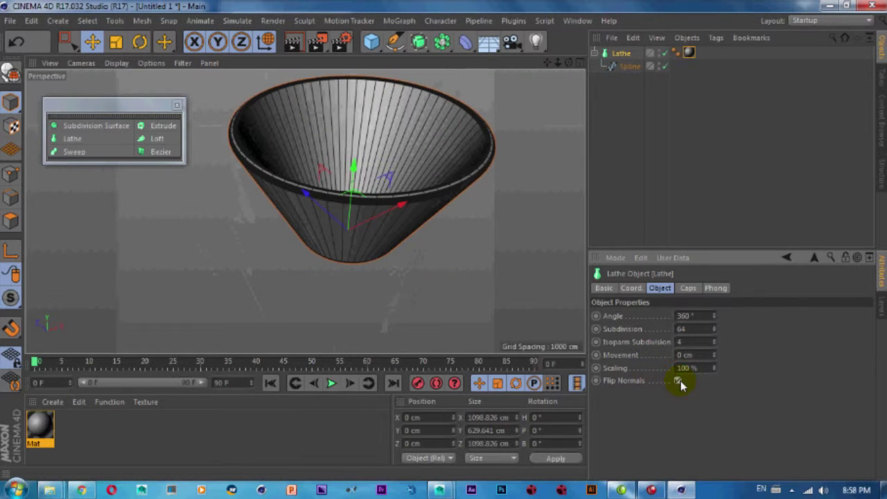
# Push the Lathe sweep Angle above 360°, then bring it down to 355°.
pyautogui.scroll(2, 361, 249)
pyautogui.scroll(2, 360, 253)
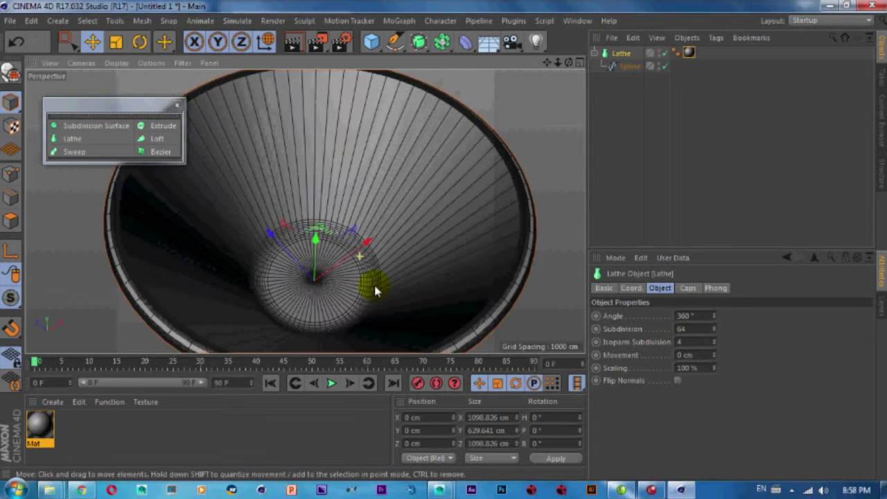
pyautogui.scroll(2, 374, 267)
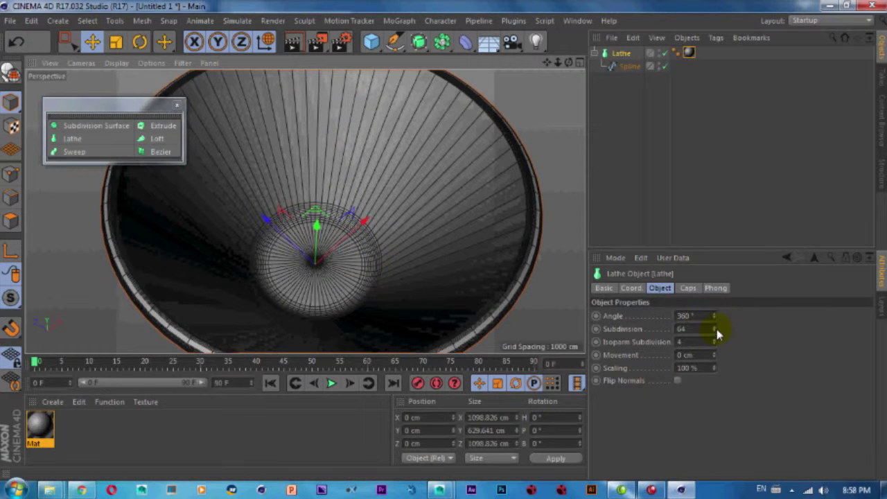
pyautogui.moveTo(714, 316); pyautogui.dragTo(715, 314)
pyautogui.scroll(-3, 312, 208)
pyautogui.moveTo(208, 198)
pyautogui.keyDown('alt'); pyautogui.mouseDown()
pyautogui.moveTo(367, 175)
pyautogui.moveTo(337, 219)
pyautogui.moveTo(339, 166)
pyautogui.mouseUp(); pyautogui.keyUp('alt')
# Sweep the lathe to 90°, widen it back to a closed 360°, and raise Subdivision to 89.
pyautogui.click(696, 316)
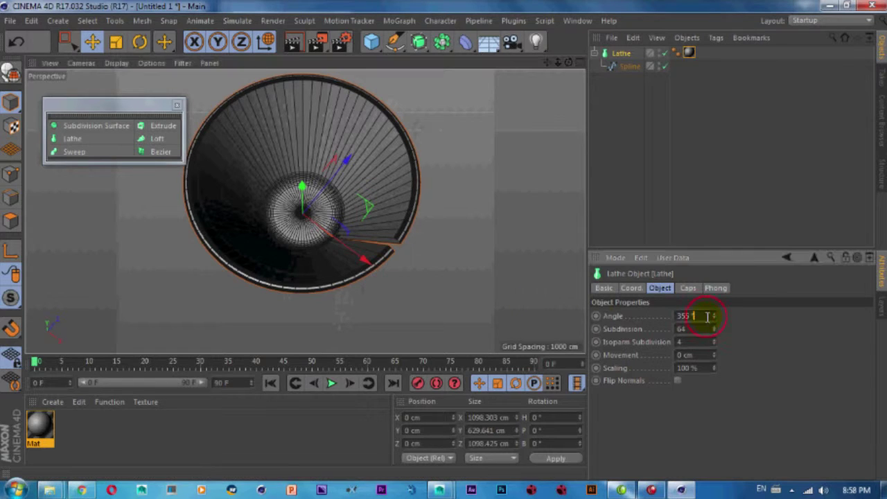
pyautogui.write('90')
pyautogui.press('Return')
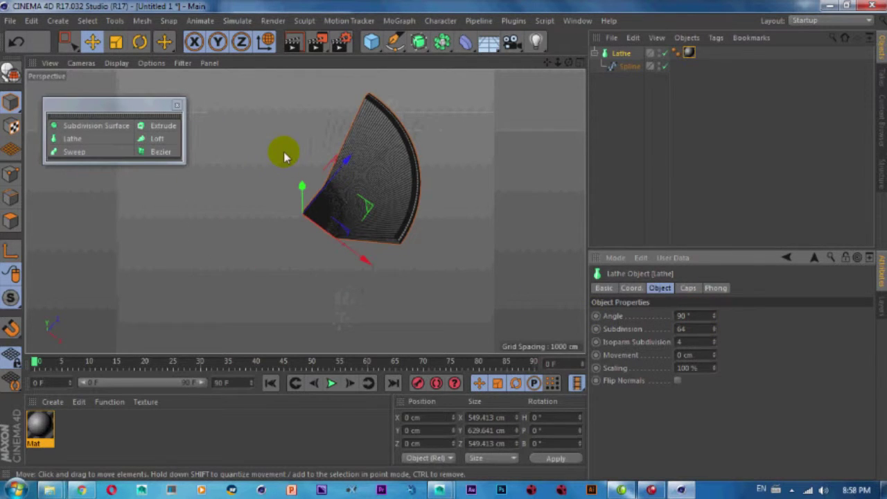
pyautogui.keyDown('alt'); pyautogui.moveTo(317, 188); pyautogui.dragTo(417, 206); pyautogui.keyUp('alt')
pyautogui.moveTo(338, 249)
pyautogui.keyDown('alt'); pyautogui.mouseDown()
pyautogui.moveTo(428, 198)
pyautogui.moveTo(410, 202)
pyautogui.mouseUp(); pyautogui.keyUp('alt')
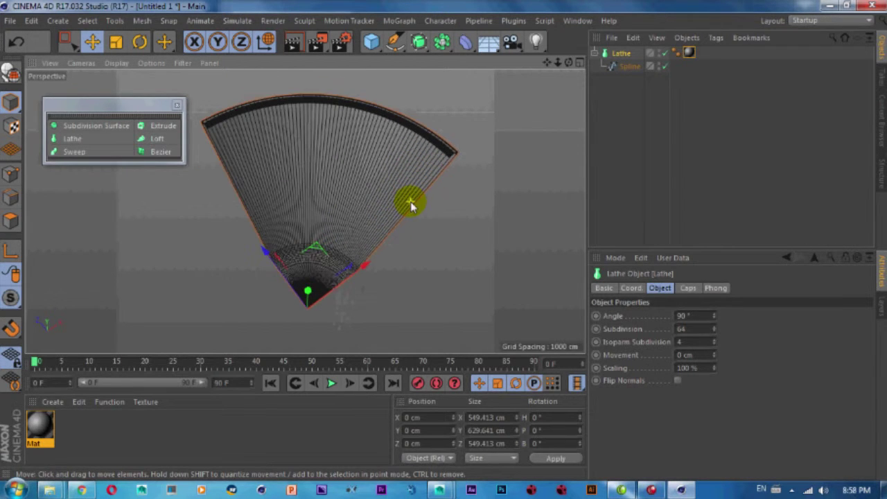
pyautogui.moveTo(715, 316); pyautogui.dragTo(716, 316)
pyautogui.moveTo(471, 247)
pyautogui.keyDown('alt'); pyautogui.mouseDown()
pyautogui.moveTo(397, 123)
pyautogui.moveTo(418, 188)
pyautogui.moveTo(238, 151)
pyautogui.moveTo(291, 192)
pyautogui.mouseUp(); pyautogui.keyUp('alt')
pyautogui.moveTo(716, 315); pyautogui.dragTo(714, 311)
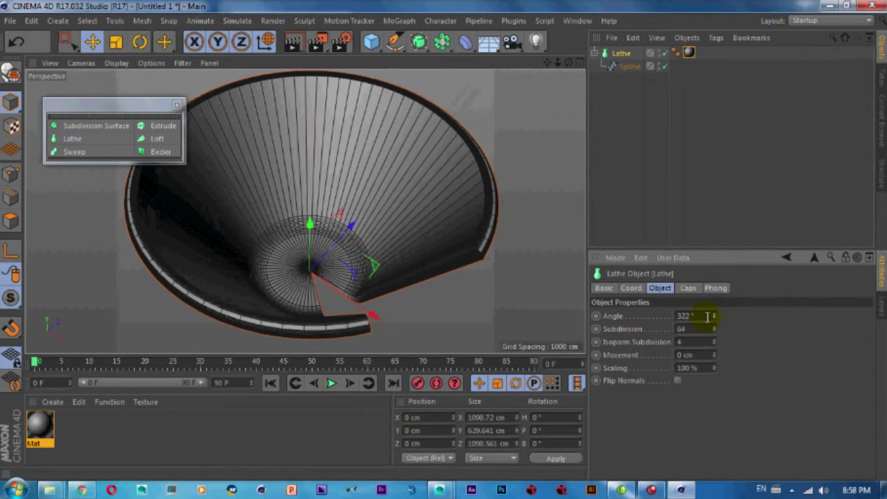
pyautogui.write('360')
pyautogui.press('Return')
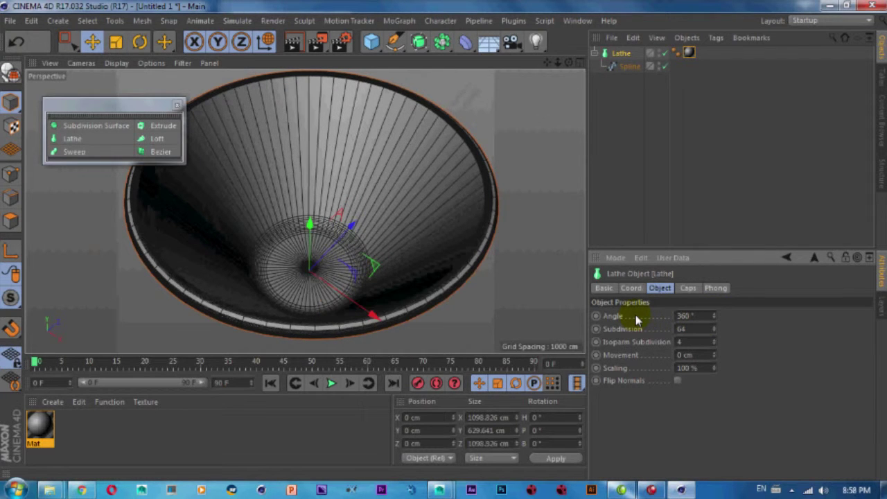
pyautogui.moveTo(714, 328); pyautogui.dragTo(716, 333)
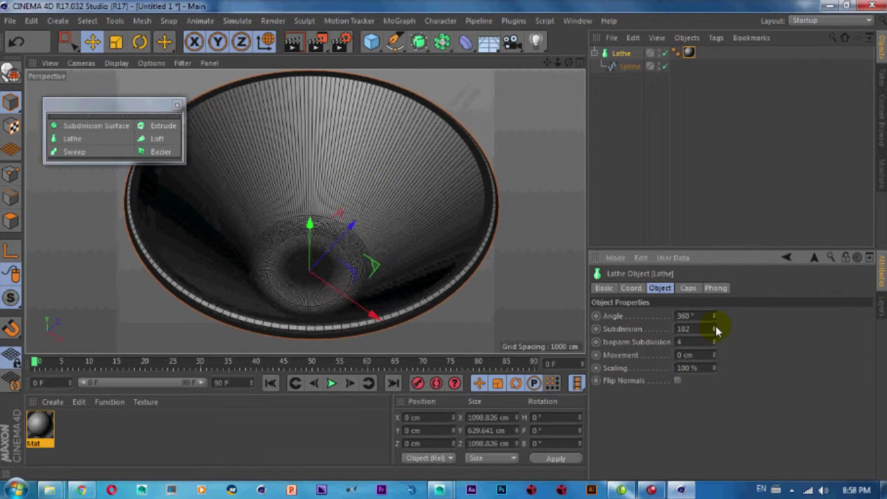
# Move the bowl far back along Z to about −2339.6 cm.
pyautogui.moveTo(485, 208)
pyautogui.mouseDown()
pyautogui.moveTo(353, 231)
pyautogui.moveTo(297, 257)
pyautogui.mouseUp()
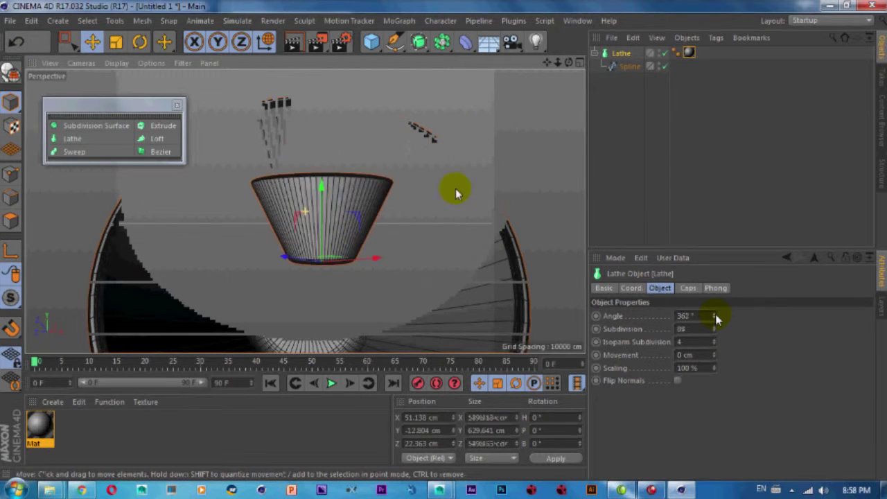
pyautogui.click(297, 256)
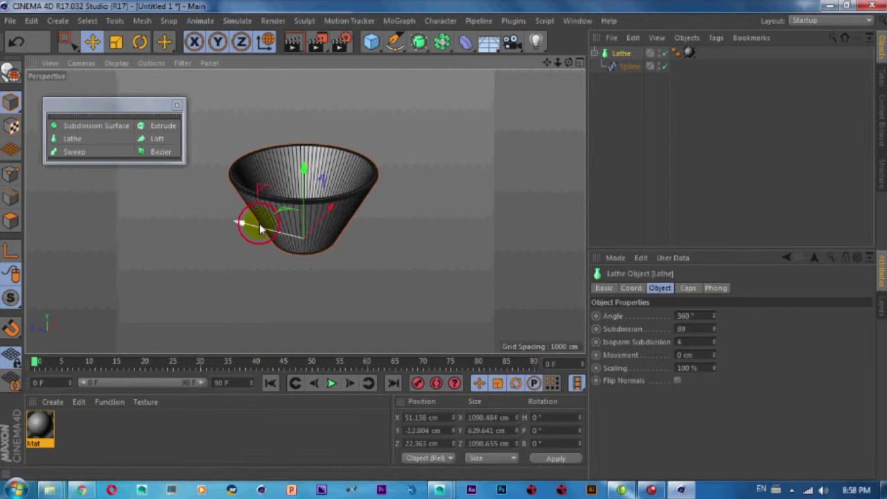
pyautogui.moveTo(253, 221); pyautogui.dragTo(259, 223)
pyautogui.moveTo(356, 222)
pyautogui.keyDown('alt'); pyautogui.mouseDown(button='right')
pyautogui.moveTo(199, 192)
pyautogui.moveTo(310, 223)
pyautogui.mouseUp(button='right'); pyautogui.keyUp('alt')
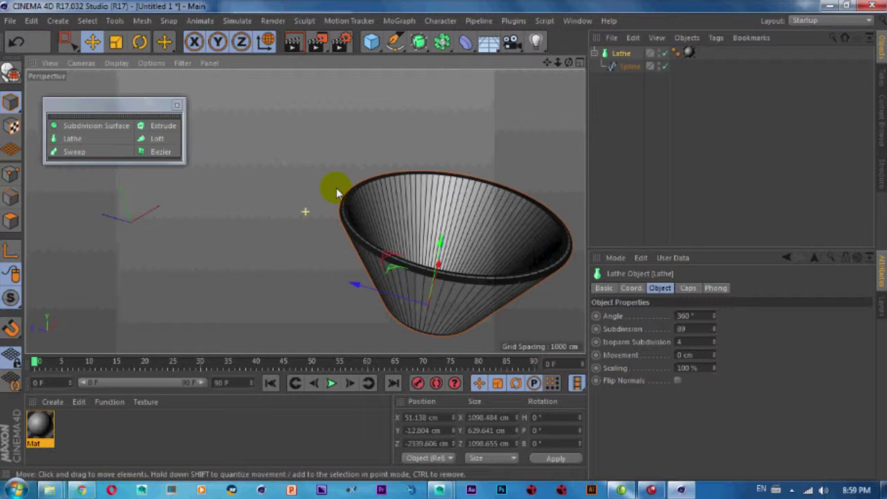
pyautogui.keyDown('alt'); pyautogui.moveTo(336, 192); pyautogui.dragTo(352, 207); pyautogui.keyUp('alt')
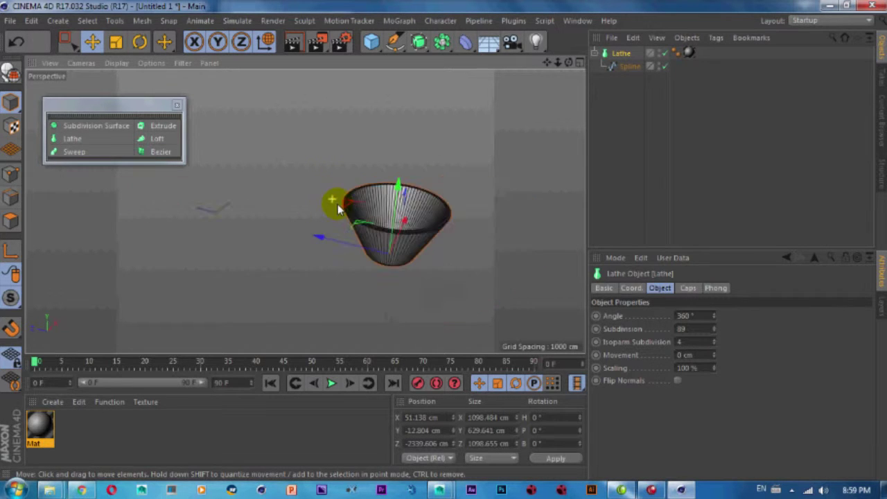
# Go to the four-view layout, maximize the Front view, and shift the bowl right along X.
pyautogui.press('F5')
pyautogui.middleClick(451, 246)
pyautogui.scroll(-3, 416, 236)
pyautogui.scroll(-3, 385, 227)
pyautogui.scroll(2, 388, 229)
pyautogui.click(366, 229)
pyautogui.moveTo(395, 247); pyautogui.dragTo(512, 242)
pyautogui.scroll(2, 347, 215)
pyautogui.scroll(1, 342, 203)
# Draw the glass profile spline point by point in the Front view with the Pen tool.
pyautogui.moveTo(399, 54); pyautogui.dragTo(435, 65)
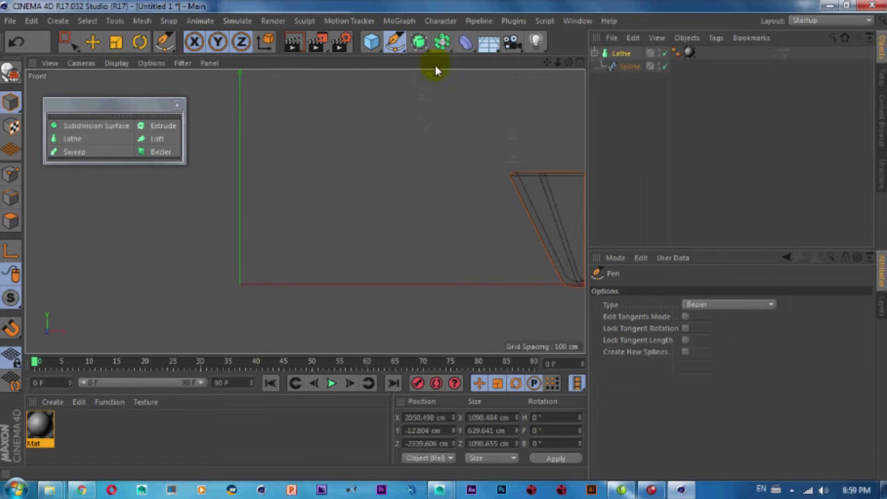
pyautogui.click(240, 283)
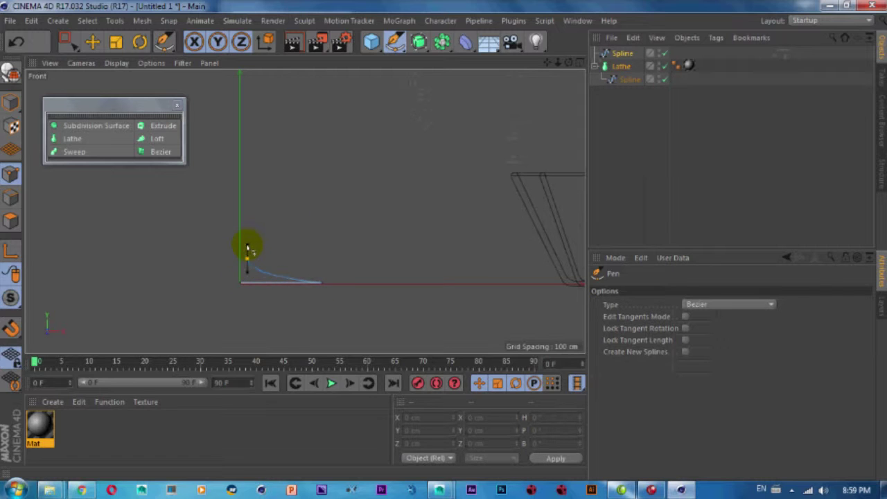
pyautogui.scroll(-3, 293, 287)
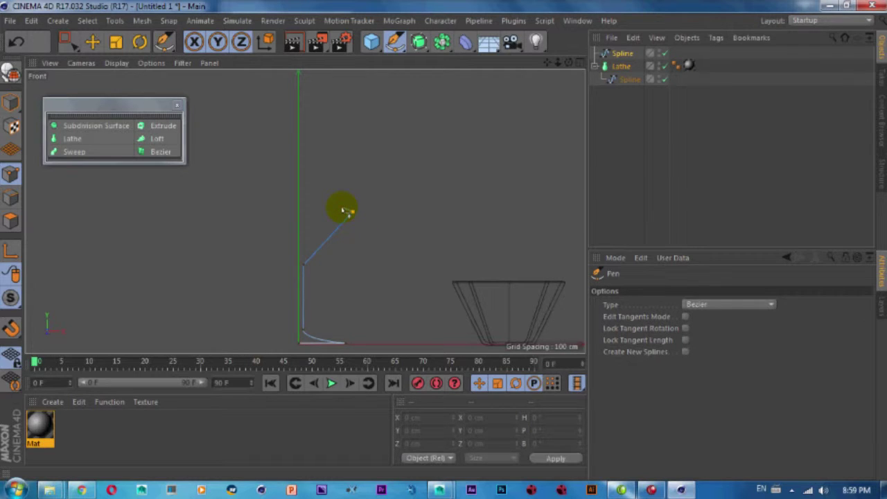
pyautogui.scroll(2, 345, 210)
pyautogui.scroll(1, 349, 214)
pyautogui.scroll(1, 348, 210)
pyautogui.scroll(2, 353, 214)
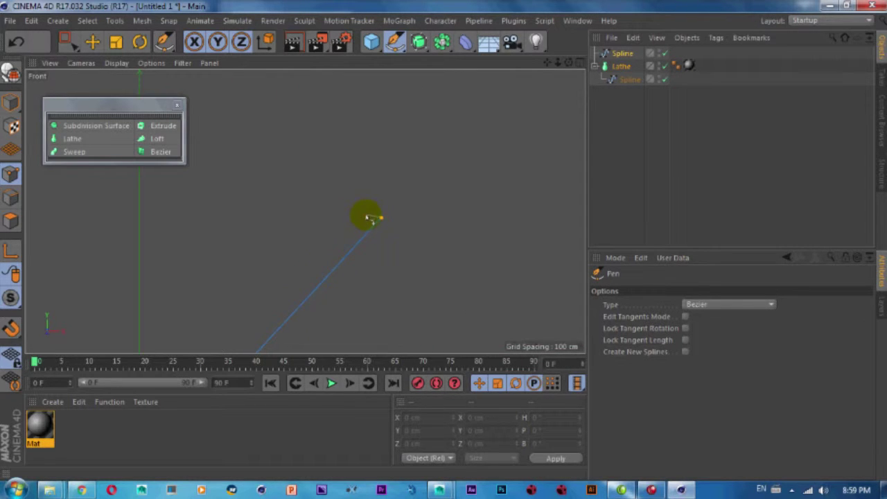
pyautogui.moveTo(367, 139)
pyautogui.keyDown('alt'); pyautogui.mouseDown(button='middle')
pyautogui.moveTo(243, 279)
pyautogui.moveTo(240, 183)
pyautogui.mouseUp(button='middle'); pyautogui.keyUp('alt')
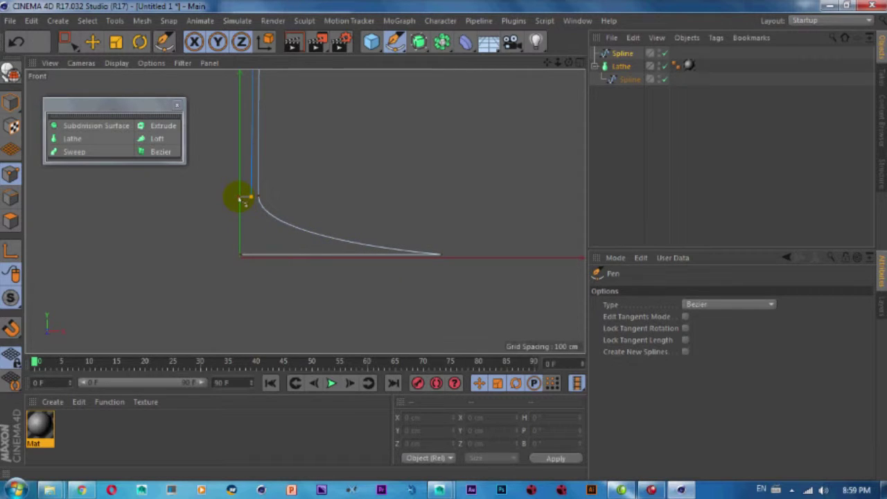
pyautogui.keyDown('alt'); pyautogui.moveTo(239, 199); pyautogui.dragTo(257, 249, button='middle'); pyautogui.keyUp('alt')
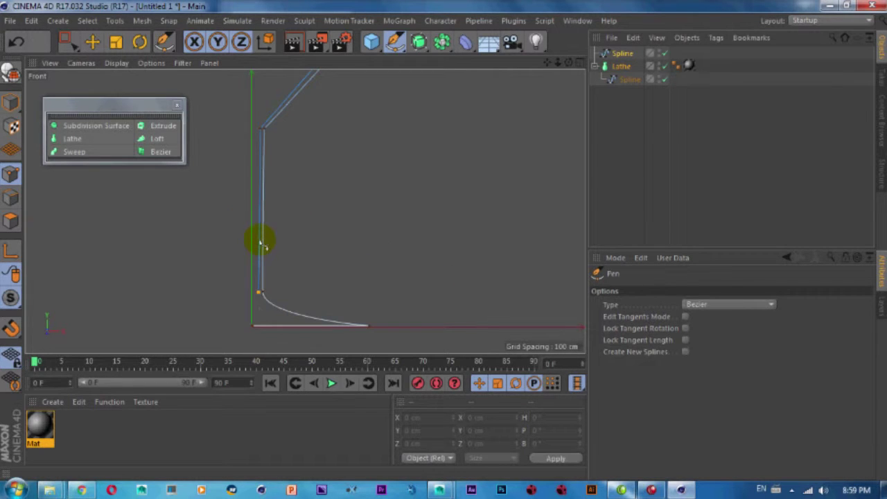
pyautogui.moveTo(67, 43); pyautogui.dragTo(104, 84)
# Box-select the stem-top points, nudge one right and down 8.6 cm, then raise two corners 3.7 cm.
pyautogui.moveTo(307, 248)
pyautogui.mouseDown()
pyautogui.moveTo(294, 99)
pyautogui.moveTo(297, 109)
pyautogui.mouseUp()
pyautogui.keyDown('alt'); pyautogui.moveTo(298, 109); pyautogui.dragTo(343, 154, button='middle'); pyautogui.keyUp('alt')
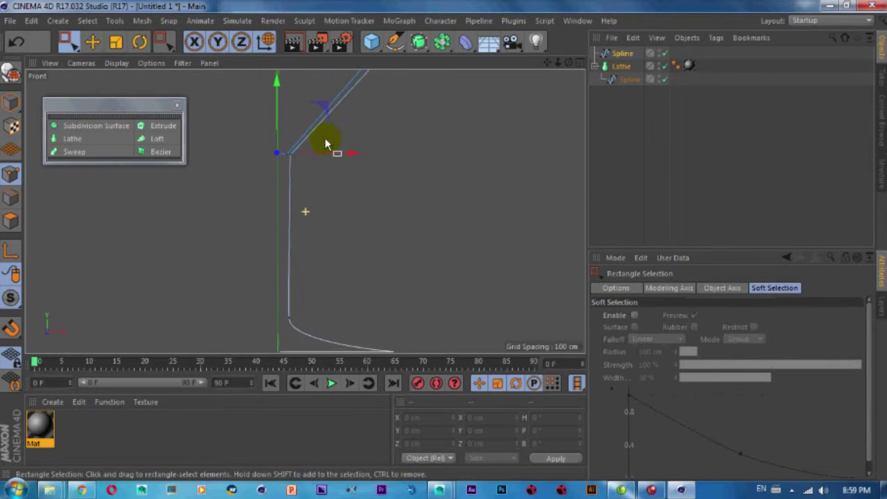
pyautogui.scroll(2, 343, 154)
pyautogui.scroll(2, 356, 172)
pyautogui.scroll(2, 317, 194)
pyautogui.scroll(2, 323, 204)
pyautogui.scroll(1, 314, 217)
pyautogui.click(339, 204)
pyautogui.moveTo(338, 204); pyautogui.dragTo(348, 199)
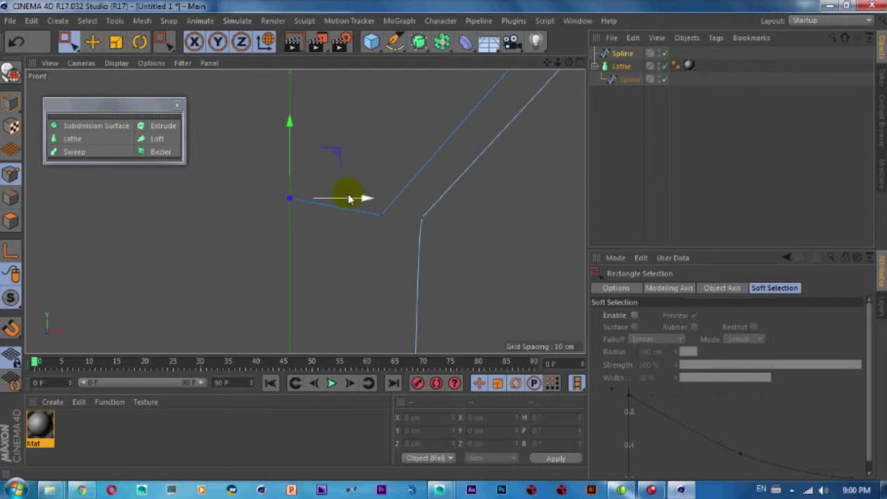
pyautogui.moveTo(289, 143); pyautogui.dragTo(291, 164)
pyautogui.moveTo(392, 201); pyautogui.dragTo(199, 254)
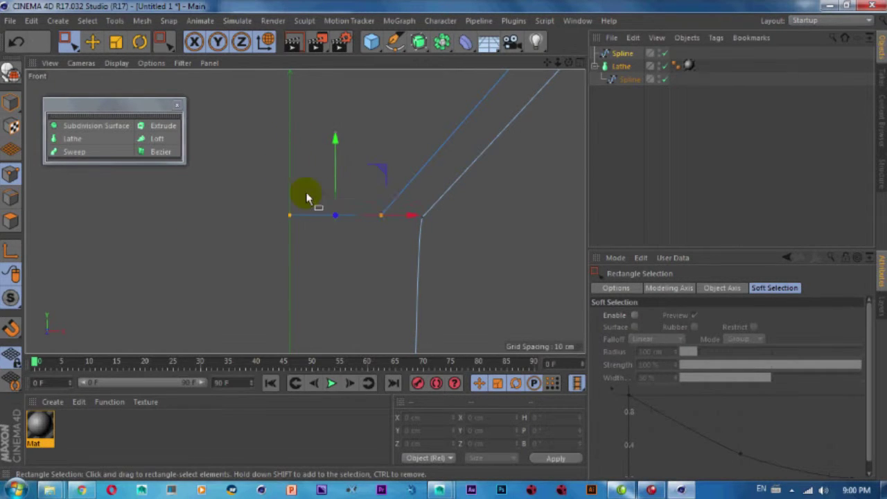
pyautogui.moveTo(337, 148); pyautogui.dragTo(336, 133)
# Round off the selected corner point by dragging with the Chamfer tool.
pyautogui.scroll(3, 387, 189)
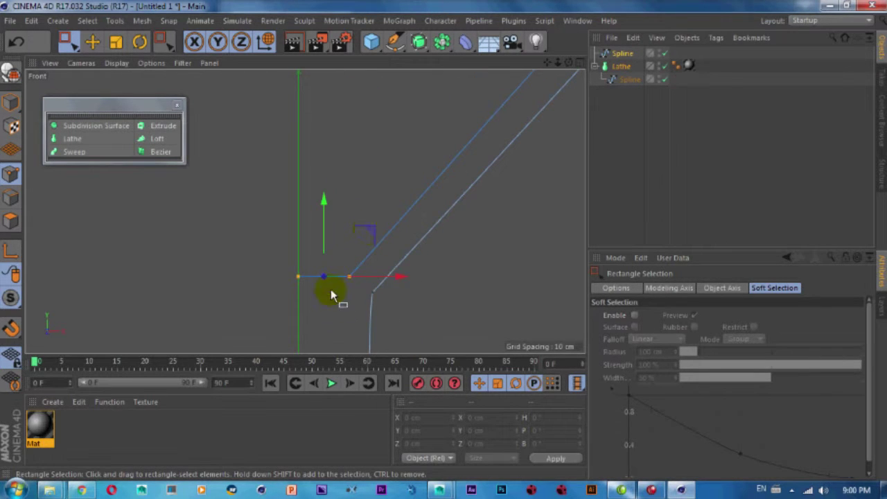
pyautogui.rightClick(346, 275)
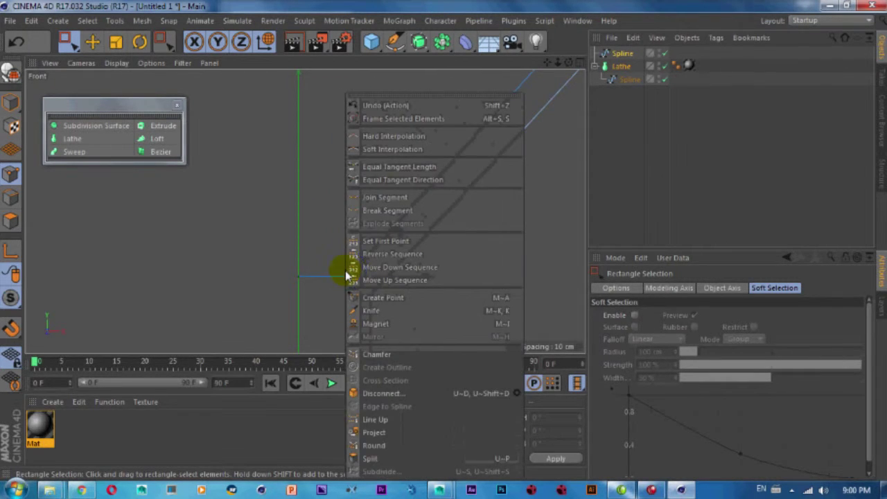
pyautogui.click(380, 354)
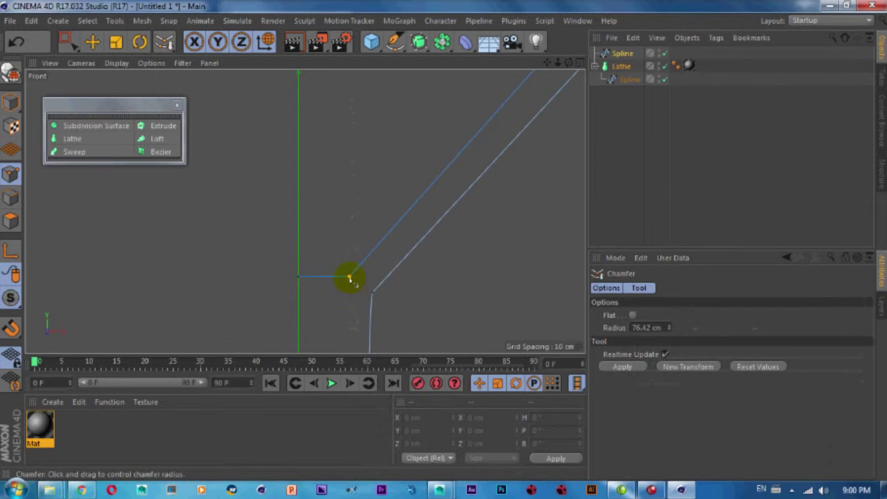
pyautogui.moveTo(350, 278); pyautogui.dragTo(485, 203)
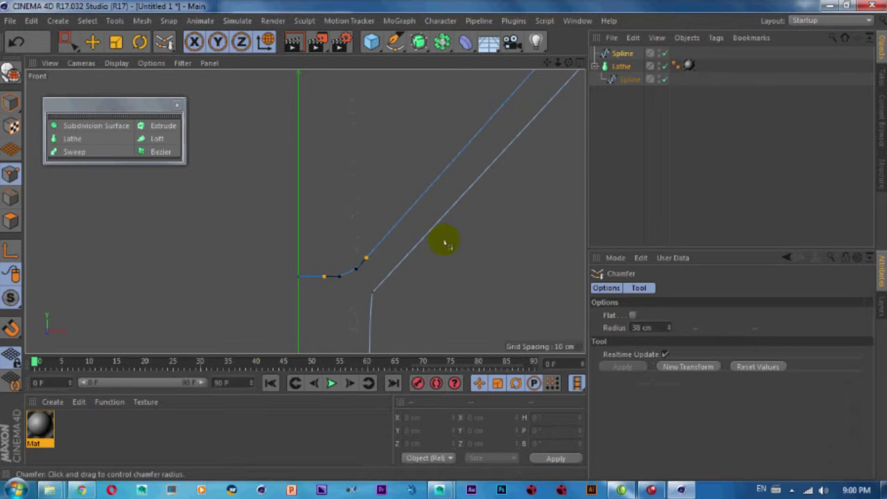
pyautogui.moveTo(374, 294); pyautogui.dragTo(445, 241)
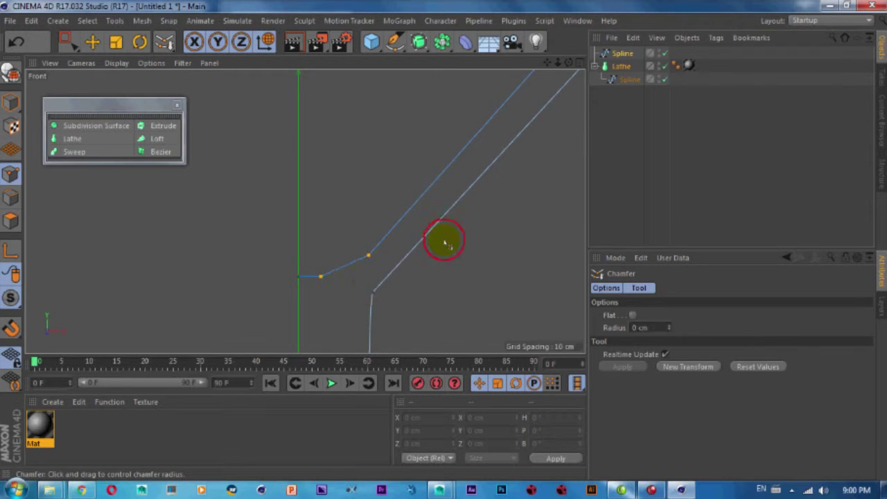
# Select the point where stem meets cup and chamfer it with a 200 cm Radius.
pyautogui.press('0')
pyautogui.click(373, 291)
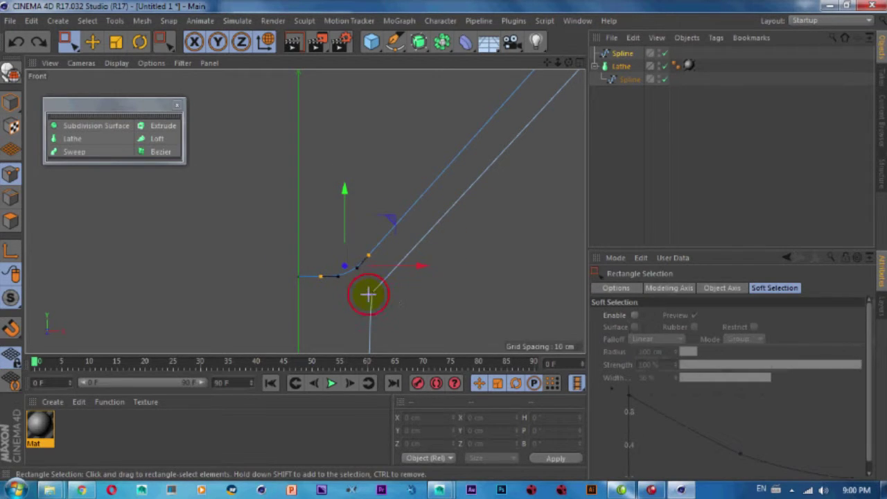
pyautogui.click(368, 294)
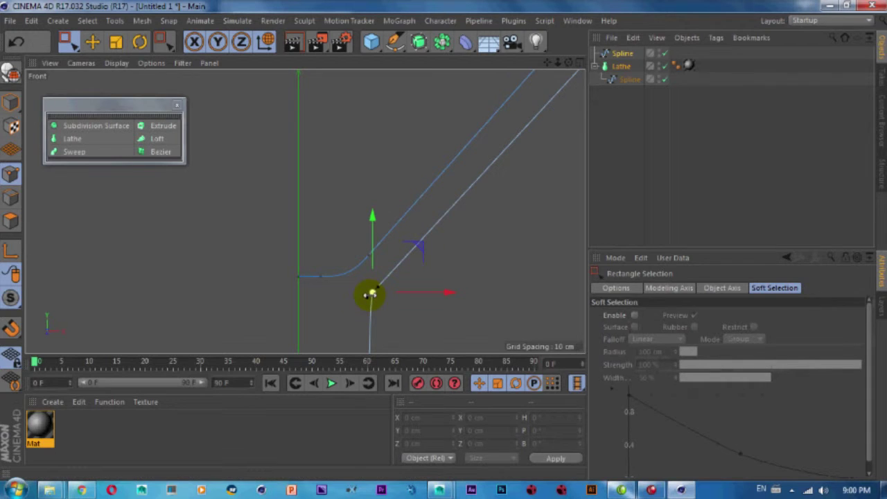
pyautogui.rightClick(385, 300)
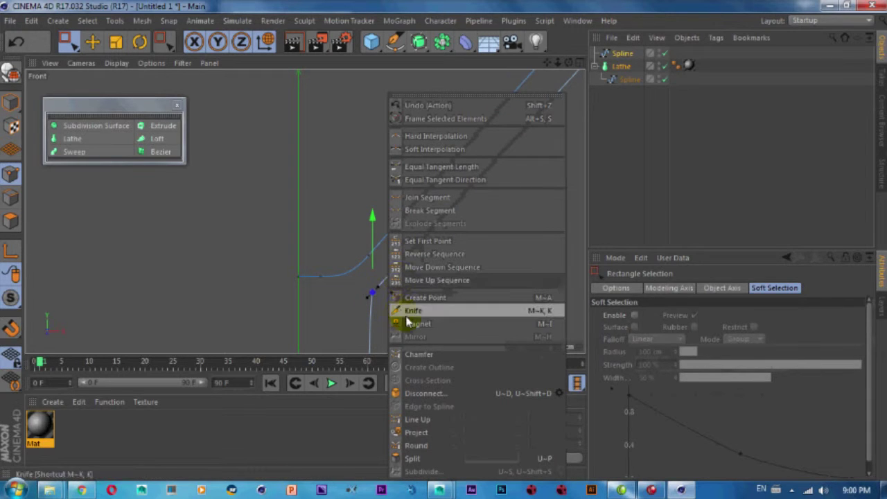
pyautogui.click(438, 355)
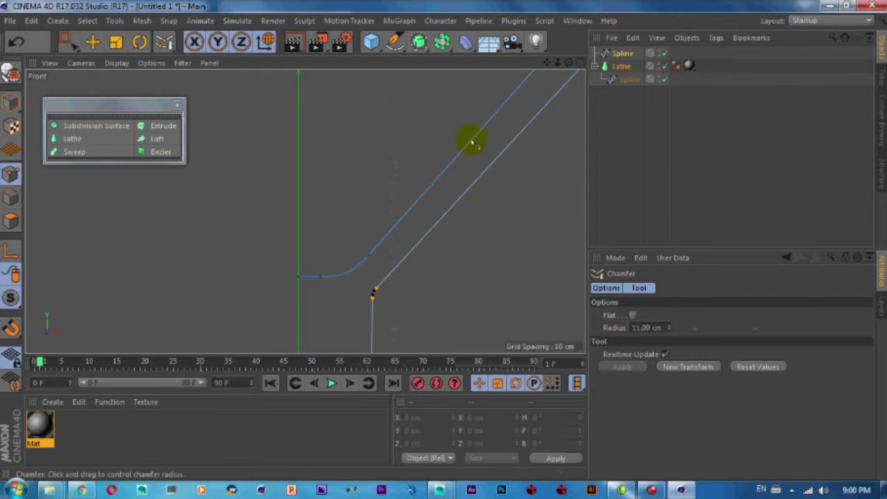
pyautogui.click(657, 328)
pyautogui.write('50')
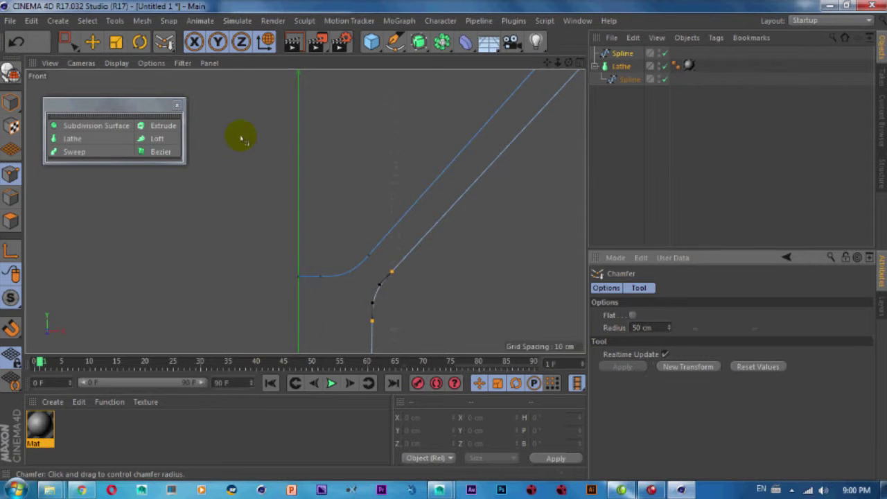
pyautogui.scroll(-3, 398, 193)
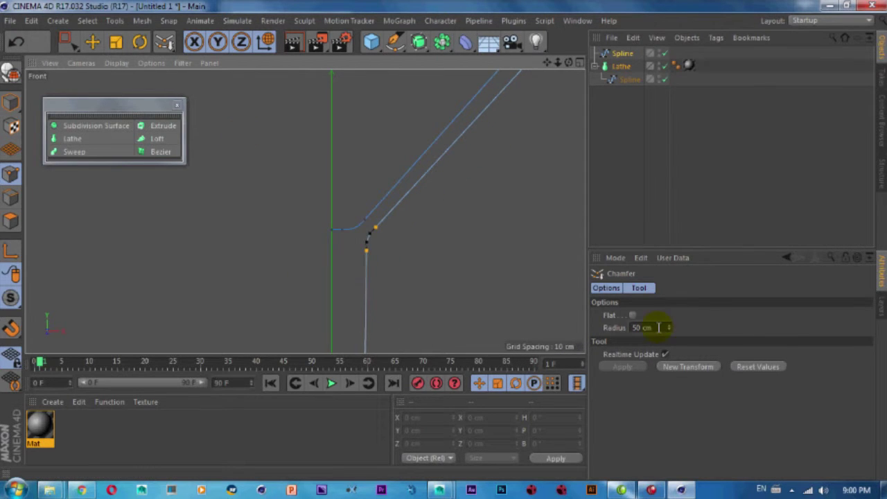
pyautogui.write('200')
pyautogui.press('Return')
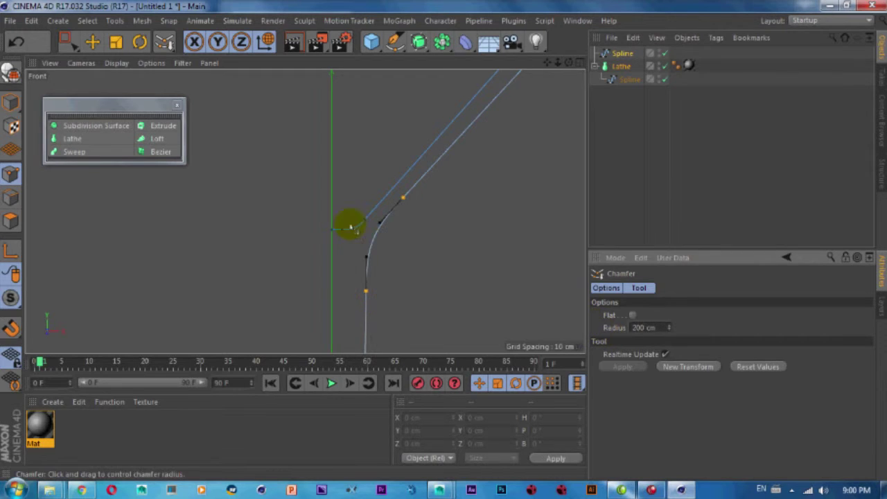
# In Points mode, select the profile's top corner point and move it right and down.
pyautogui.click(405, 228)
pyautogui.scroll(2, 405, 229)
pyautogui.scroll(2, 336, 337)
pyautogui.scroll(2, 406, 222)
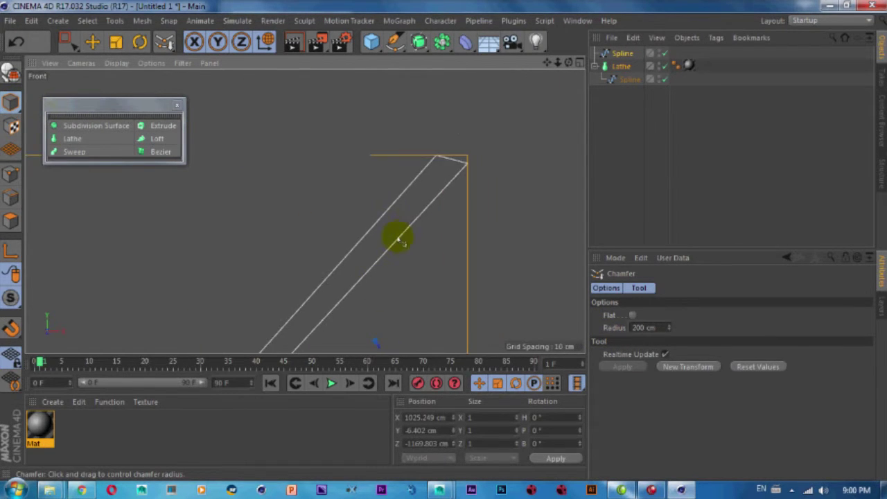
pyautogui.click(68, 41)
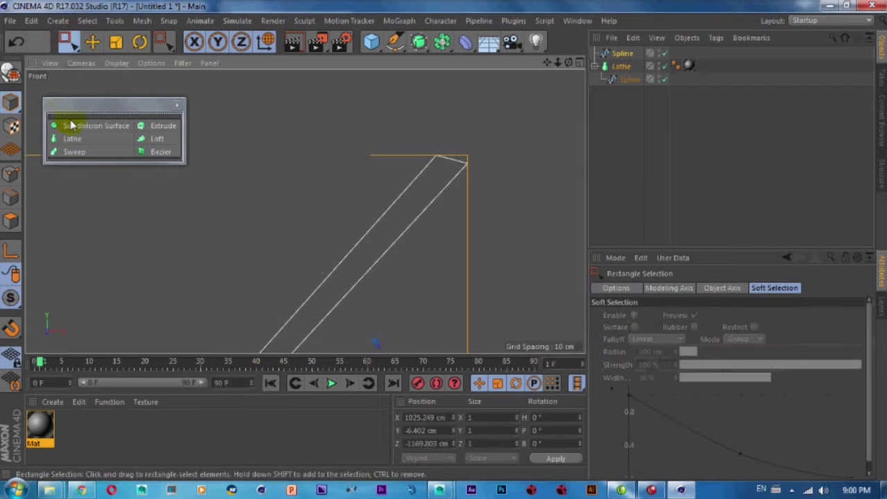
pyautogui.click(10, 174)
pyautogui.click(431, 159)
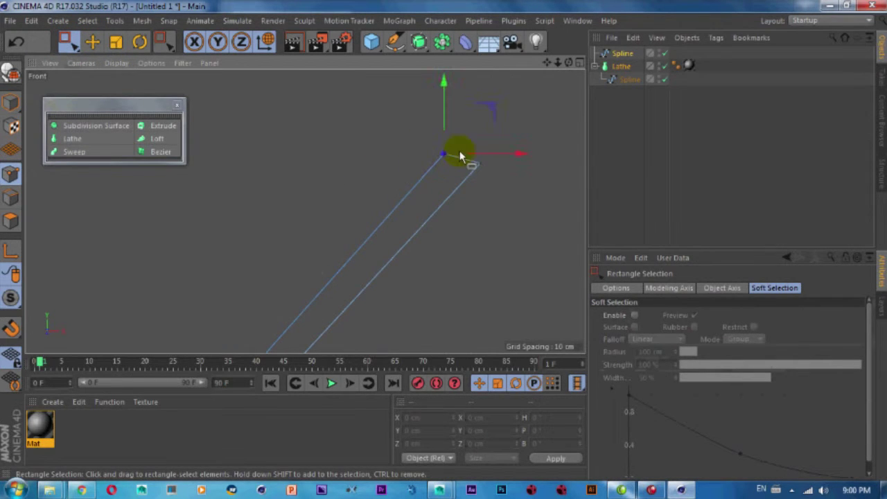
pyautogui.moveTo(497, 110)
pyautogui.mouseDown()
pyautogui.moveTo(506, 117)
pyautogui.moveTo(485, 155)
pyautogui.mouseUp()
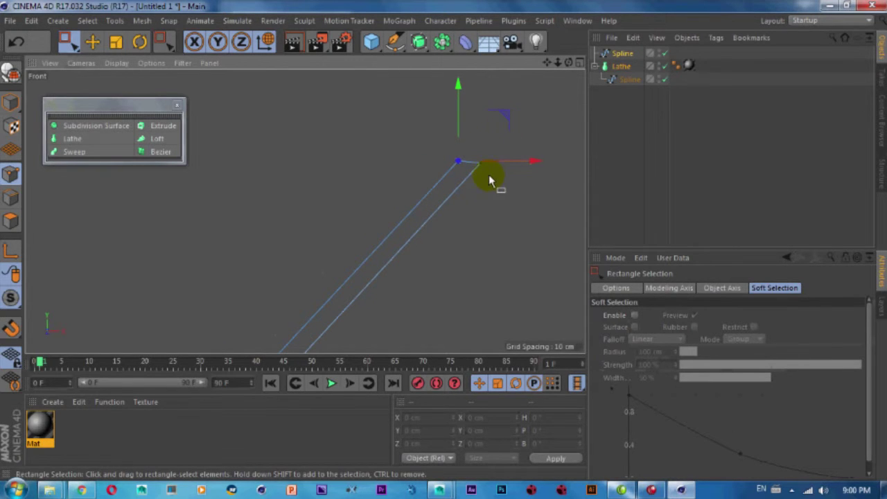
# Chamfer the top corner with a small radius and return to Model mode.
pyautogui.rightClick(457, 166)
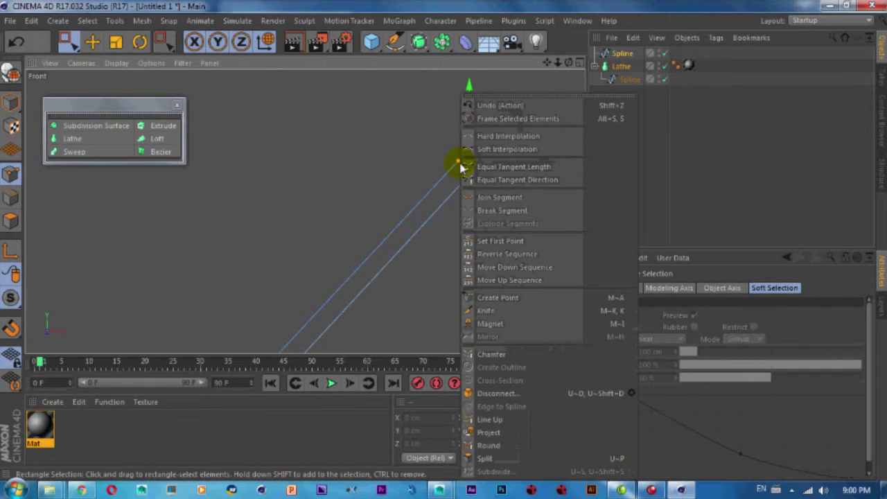
pyautogui.click(493, 354)
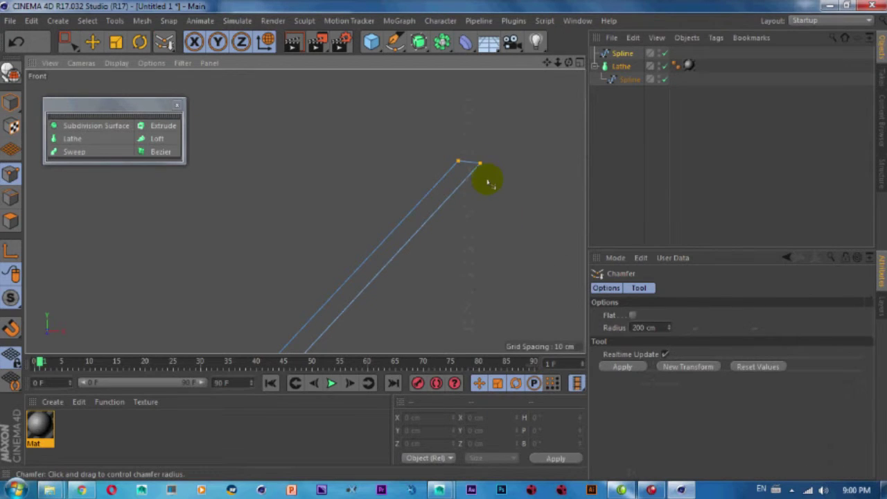
pyautogui.moveTo(480, 165); pyautogui.dragTo(452, 237)
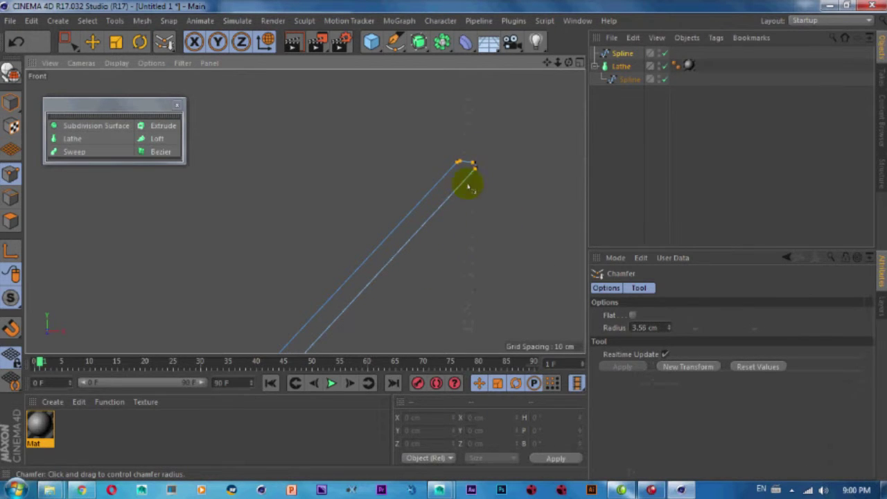
pyautogui.click(641, 327)
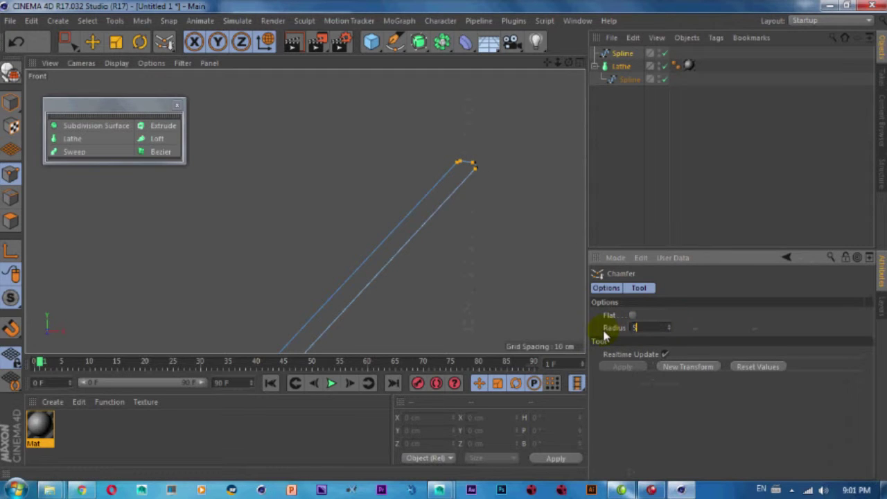
pyautogui.click(10, 72)
# In Model mode, maximize the Perspective view and select the profile spline.
pyautogui.click(92, 42)
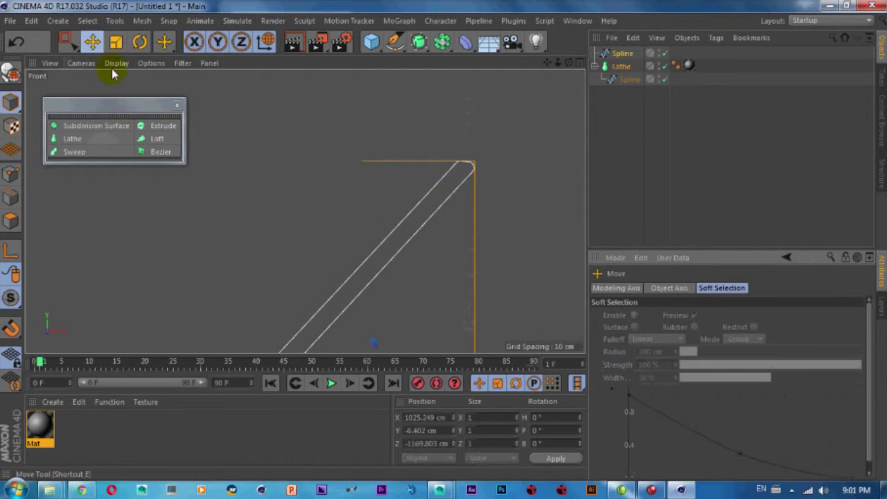
pyautogui.middleClick(426, 198)
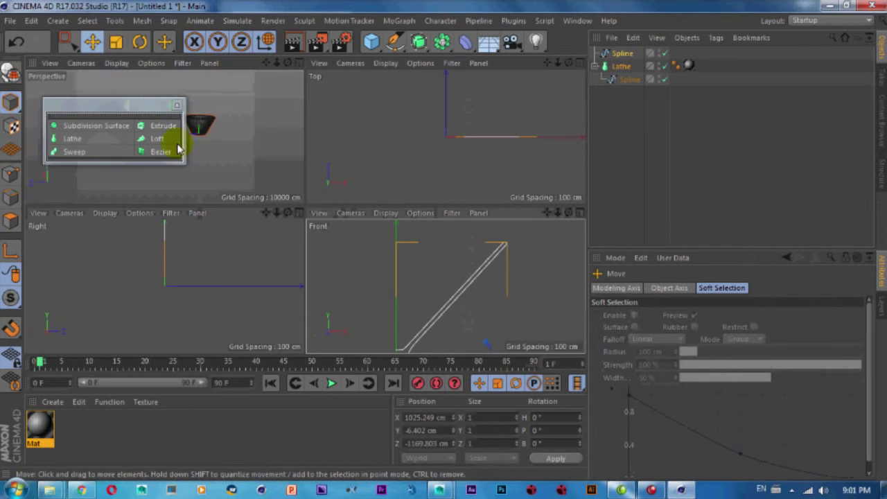
pyautogui.middleClick(212, 143)
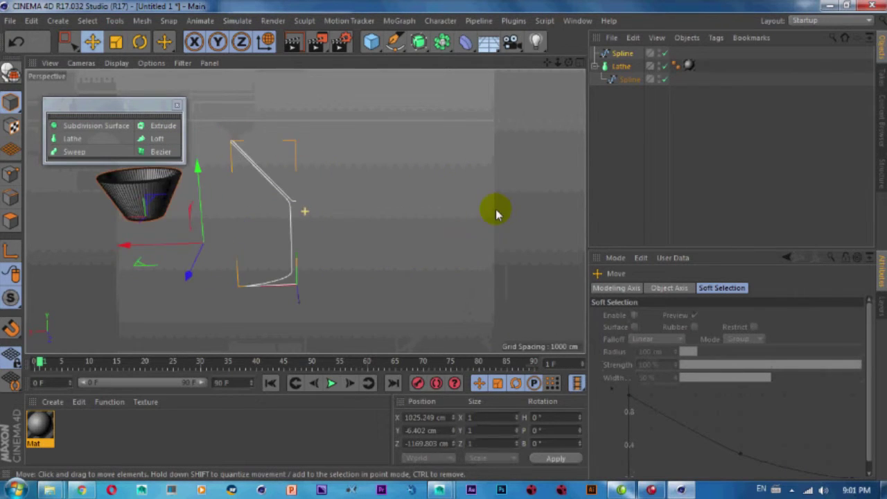
pyautogui.keyDown('alt'); pyautogui.moveTo(496, 213); pyautogui.dragTo(360, 245); pyautogui.keyUp('alt')
pyautogui.click(386, 243)
pyautogui.click(319, 236)
pyautogui.keyDown('alt'); pyautogui.moveTo(317, 221); pyautogui.dragTo(337, 228); pyautogui.keyUp('alt')
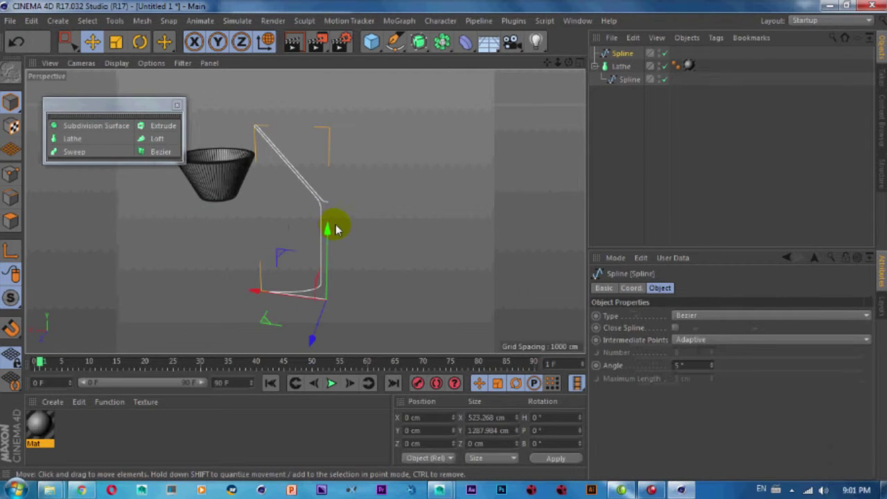
# Add a Lathe generator and parent the profile spline under Lathe.1 to form the glass.
pyautogui.click(442, 43)
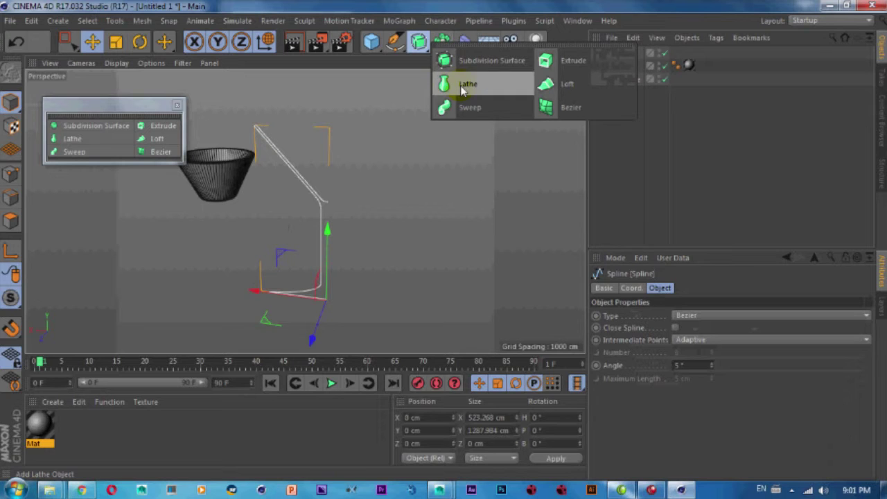
pyautogui.click(75, 140)
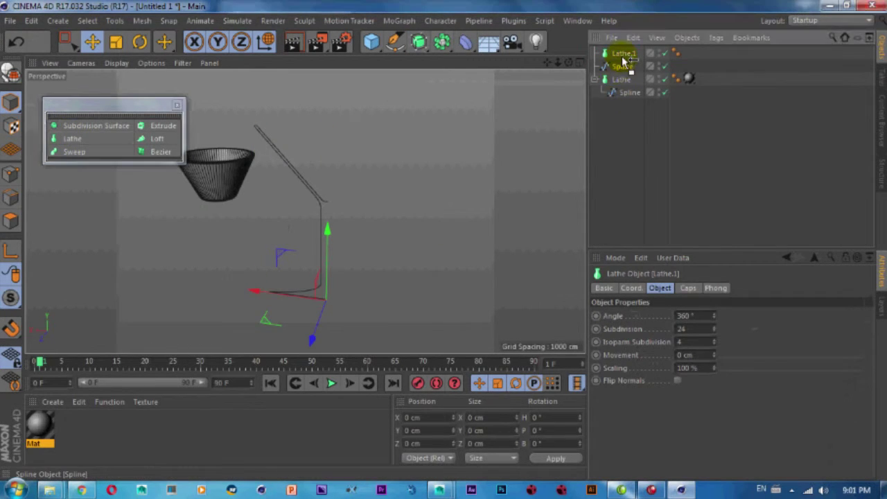
pyautogui.moveTo(619, 73); pyautogui.dragTo(620, 54)
pyautogui.moveTo(390, 139)
pyautogui.keyDown('alt'); pyautogui.mouseDown()
pyautogui.moveTo(449, 213)
pyautogui.moveTo(425, 158)
pyautogui.moveTo(589, 104)
pyautogui.mouseUp(); pyautogui.keyUp('alt')
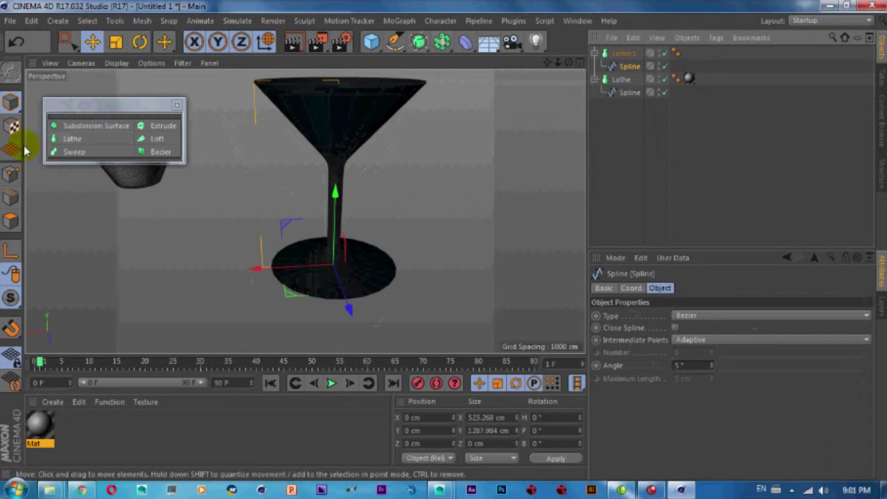
# Pull the base point inward, push the rim point outward, and apply Mat to Lathe.1.
pyautogui.scroll(2, 318, 281)
pyautogui.click(256, 267)
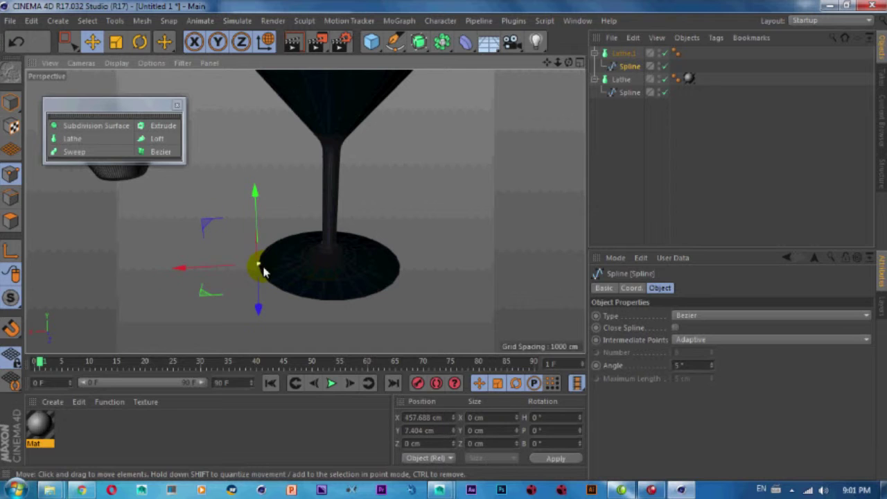
pyautogui.moveTo(202, 267)
pyautogui.mouseDown()
pyautogui.moveTo(230, 270)
pyautogui.moveTo(218, 262)
pyautogui.mouseUp()
pyautogui.scroll(-2, 307, 224)
pyautogui.keyDown('alt'); pyautogui.moveTo(306, 223); pyautogui.dragTo(330, 250); pyautogui.keyUp('alt')
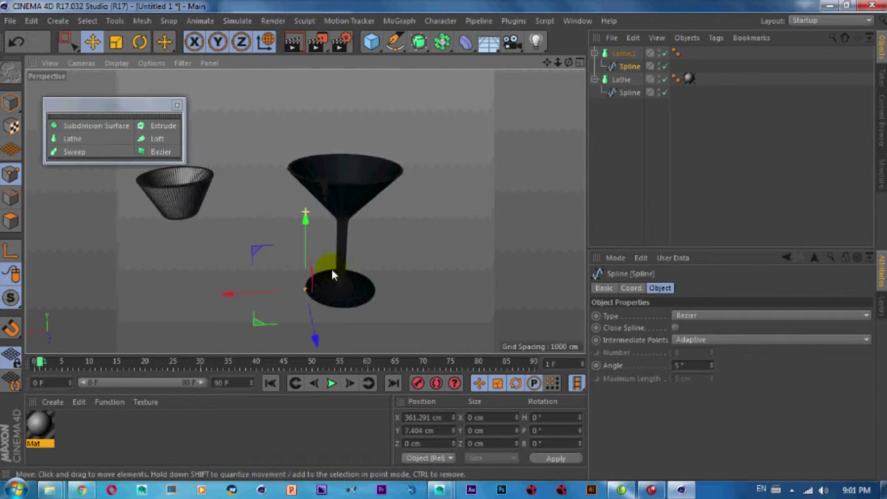
pyautogui.press('0')
pyautogui.moveTo(301, 162)
pyautogui.mouseDown()
pyautogui.moveTo(277, 194)
pyautogui.moveTo(214, 188)
pyautogui.mouseUp()
pyautogui.moveTo(333, 232)
pyautogui.keyDown('alt'); pyautogui.mouseDown()
pyautogui.moveTo(312, 142)
pyautogui.moveTo(295, 138)
pyautogui.mouseUp(); pyautogui.keyUp('alt')
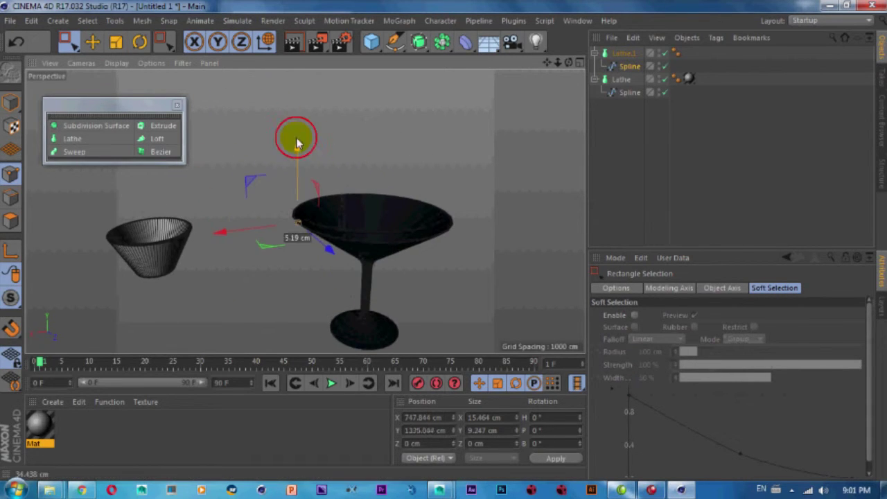
pyautogui.moveTo(43, 435); pyautogui.dragTo(353, 251)
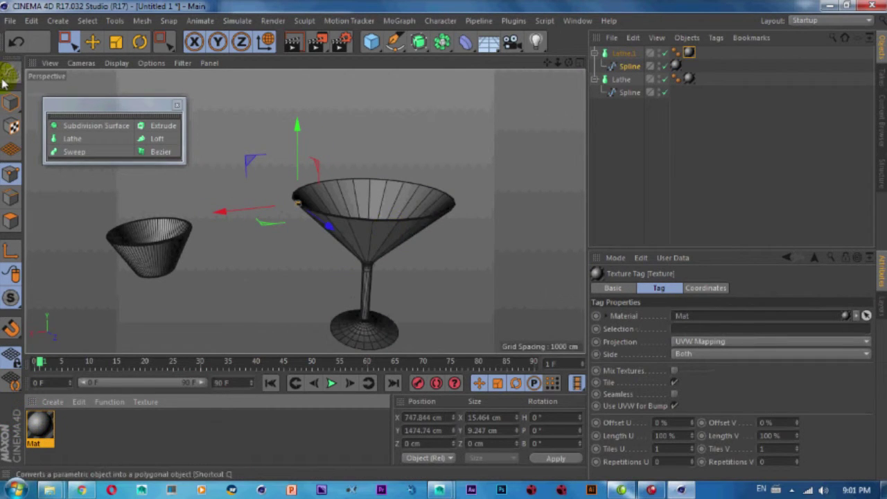
# Return to object mode with the Move tool, deselect the glass, and view the bowl from above.
pyautogui.click(10, 101)
pyautogui.click(92, 43)
pyautogui.click(404, 130)
pyautogui.moveTo(352, 215)
pyautogui.keyDown('alt'); pyautogui.mouseDown()
pyautogui.moveTo(471, 251)
pyautogui.moveTo(356, 231)
pyautogui.moveTo(481, 293)
pyautogui.moveTo(509, 194)
pyautogui.moveTo(448, 143)
pyautogui.moveTo(320, 184)
pyautogui.moveTo(396, 254)
pyautogui.moveTo(331, 194)
pyautogui.moveTo(361, 196)
pyautogui.moveTo(372, 226)
pyautogui.mouseUp(); pyautogui.keyUp('alt')
pyautogui.scroll(3, 356, 232)
# Raise Lathe.1's Subdivision from 24 to 144, then deselect and view the denser glass.
pyautogui.click(360, 188)
pyautogui.click(695, 328)
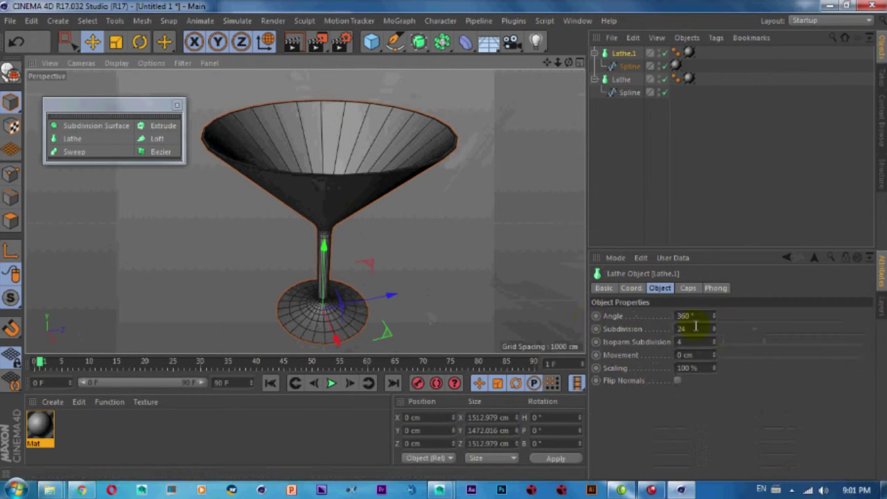
pyautogui.moveTo(713, 333); pyautogui.dragTo(709, 327)
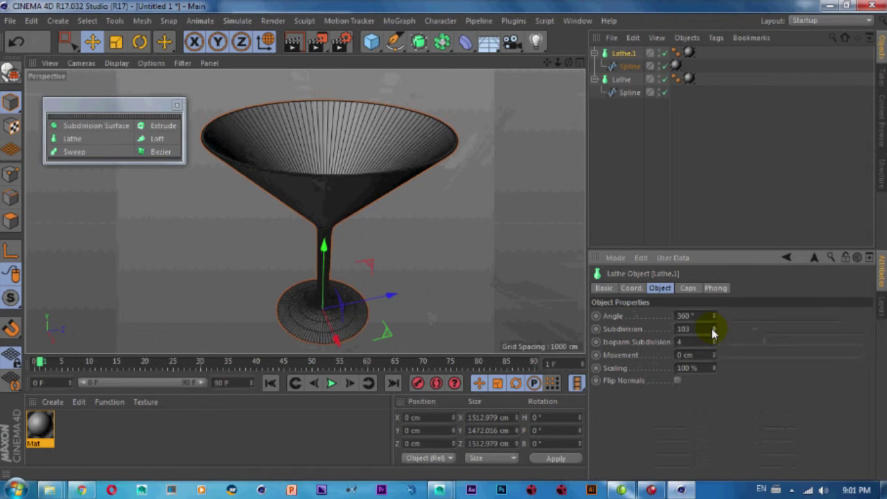
pyautogui.click(534, 266)
pyautogui.moveTo(321, 198)
pyautogui.keyDown('alt'); pyautogui.mouseDown()
pyautogui.moveTo(396, 293)
pyautogui.moveTo(505, 272)
pyautogui.moveTo(390, 228)
pyautogui.moveTo(313, 150)
pyautogui.moveTo(303, 115)
pyautogui.moveTo(431, 273)
pyautogui.moveTo(367, 253)
pyautogui.mouseUp(); pyautogui.keyUp('alt')
pyautogui.keyDown('alt'); pyautogui.moveTo(388, 246); pyautogui.dragTo(317, 247); pyautogui.keyUp('alt')
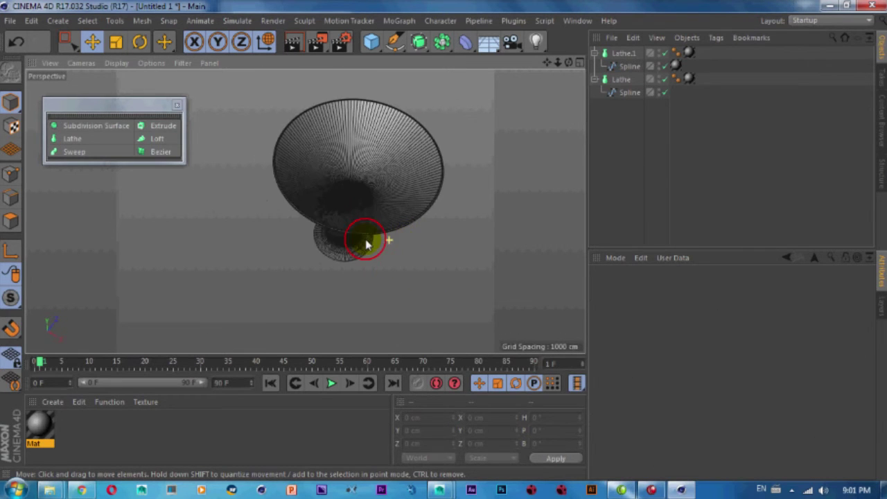
pyautogui.click(338, 256)
pyautogui.moveTo(350, 282)
pyautogui.keyDown('alt'); pyautogui.mouseDown()
pyautogui.moveTo(307, 267)
pyautogui.moveTo(372, 255)
pyautogui.moveTo(289, 259)
pyautogui.moveTo(337, 237)
pyautogui.moveTo(395, 238)
pyautogui.moveTo(406, 227)
pyautogui.moveTo(439, 305)
pyautogui.mouseUp(); pyautogui.keyUp('alt')
pyautogui.click(385, 238)
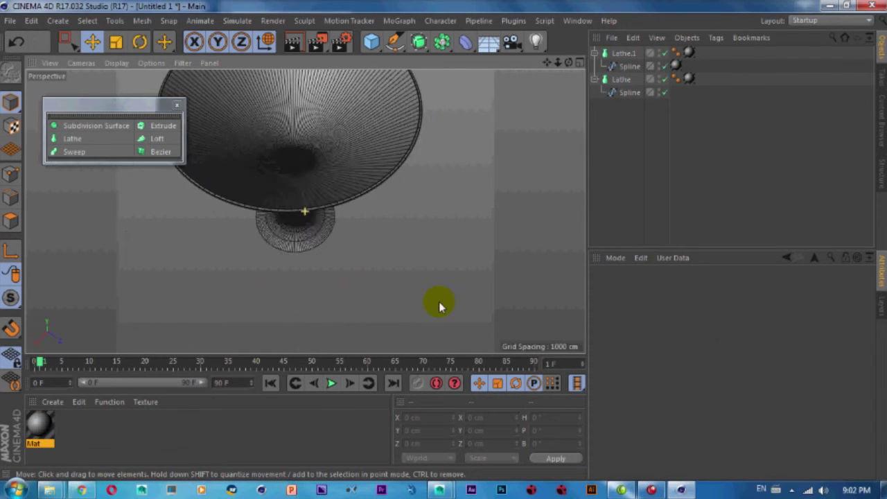
pyautogui.keyDown('alt'); pyautogui.moveTo(381, 231); pyautogui.dragTo(409, 323); pyautogui.keyUp('alt')
pyautogui.moveTo(372, 263)
pyautogui.keyDown('alt'); pyautogui.mouseDown()
pyautogui.moveTo(311, 266)
pyautogui.moveTo(343, 154)
pyautogui.mouseUp(); pyautogui.keyUp('alt')
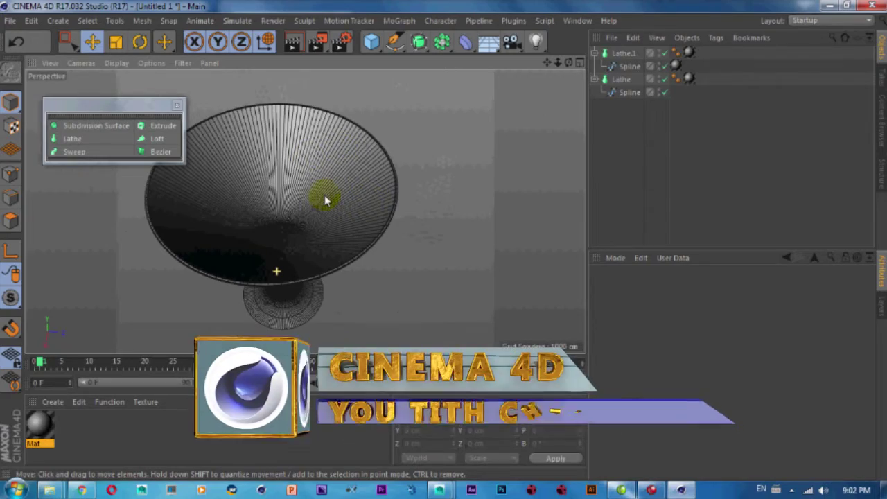